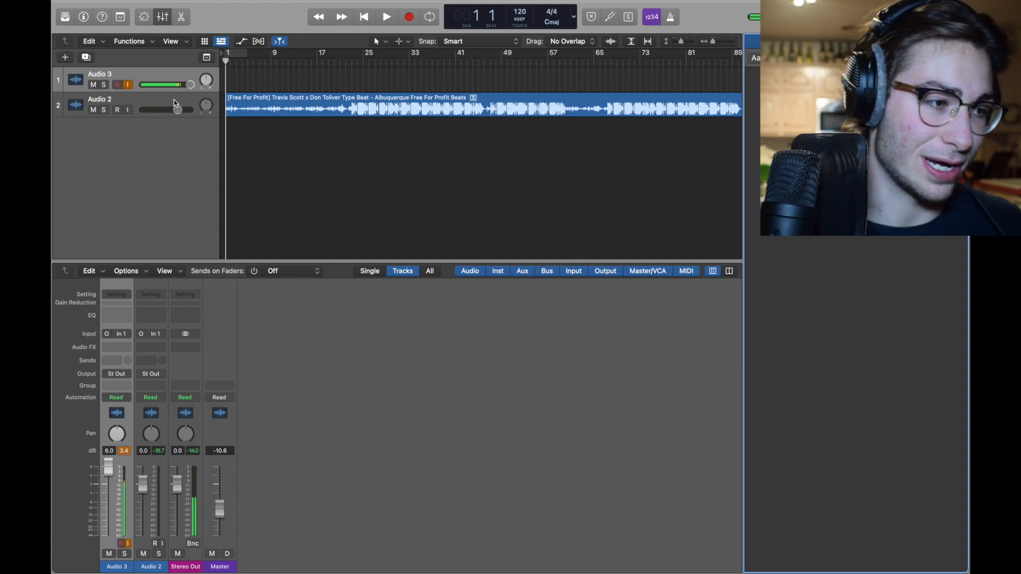
Step: Record a vocal take on the Audio 3 track over the beat
{"action": "left_click", "coordinate": [178, 76]}
{"action": "key", "text": "r"}
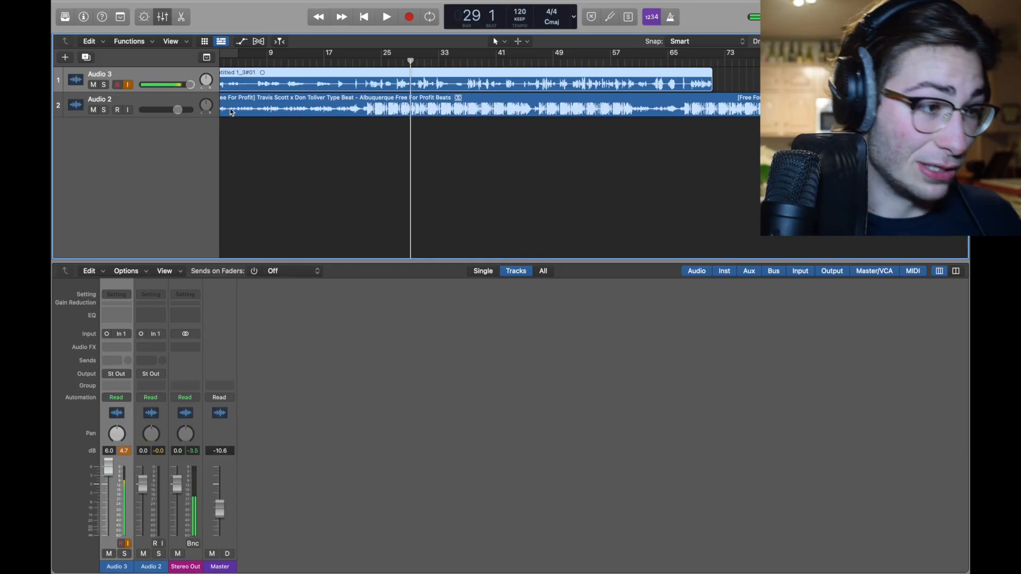
{"action": "key", "text": "super+Left"}
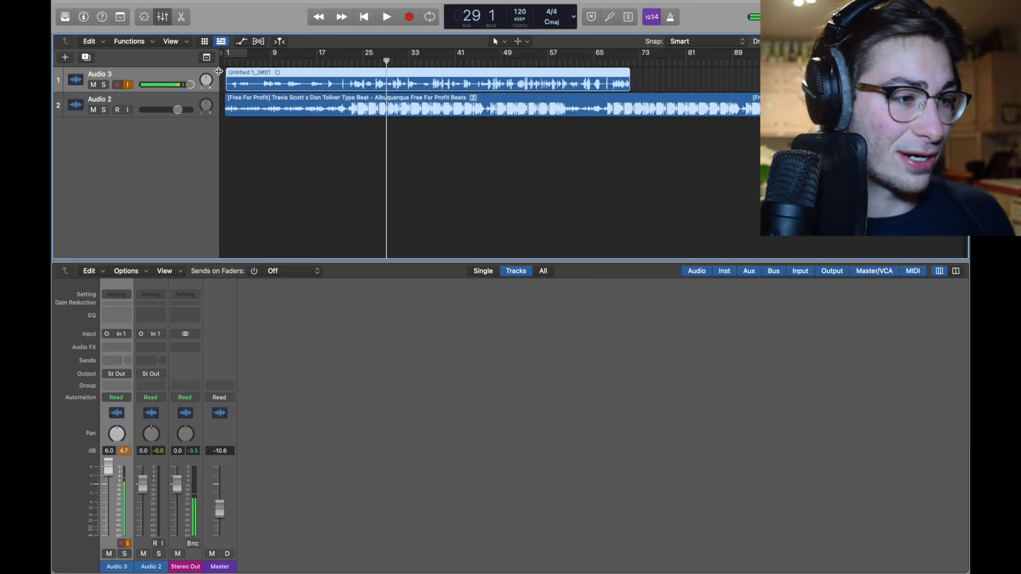
Step: Insert a mono Pitch Correction effect on Audio 3 and set it to the C major scale
{"action": "left_click", "coordinate": [125, 348]}
{"action": "mouse_move", "coordinate": [137, 515]}
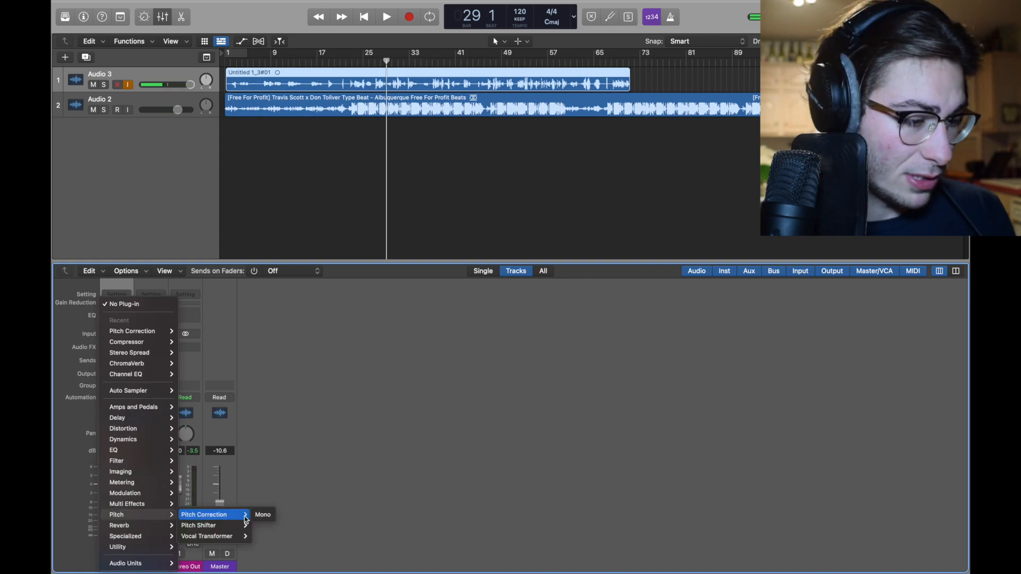
{"action": "left_click", "coordinate": [263, 516]}
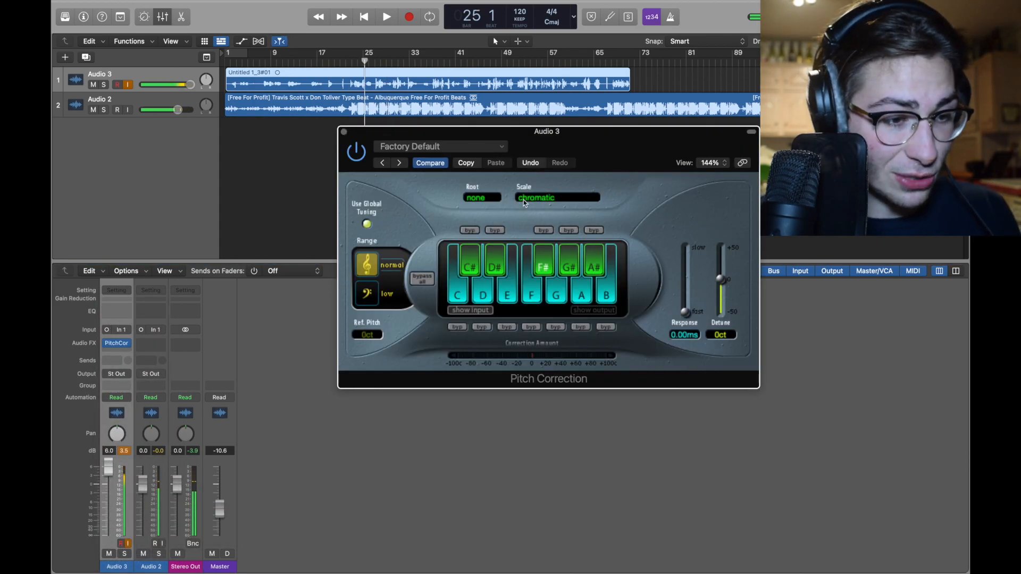
{"action": "left_click", "coordinate": [554, 196]}
{"action": "left_click", "coordinate": [553, 208]}
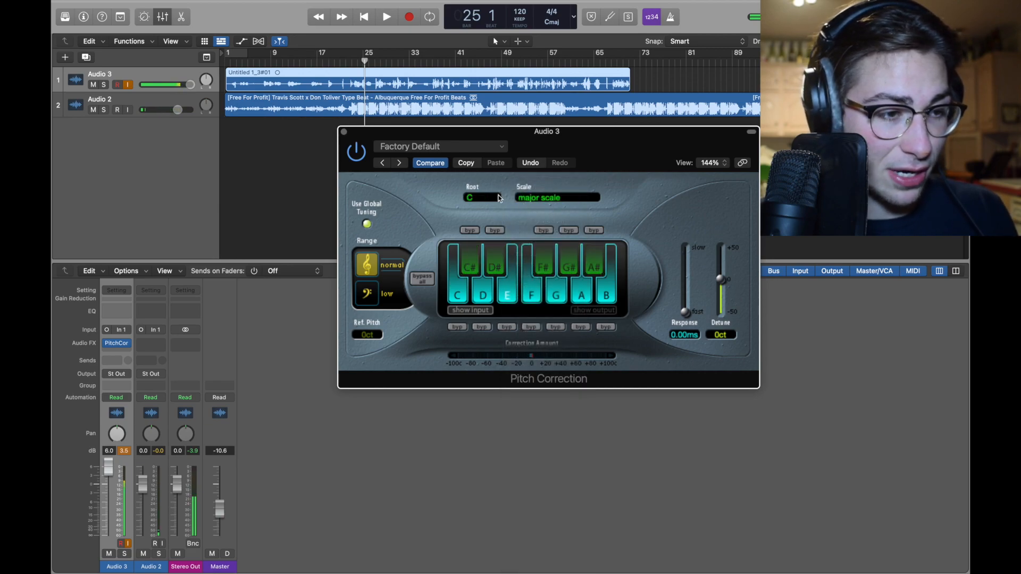
Step: Audition the vocal from bar 23 with the C major correction, close the plug-in and leave Pitch Correction bypassed
{"action": "left_click", "coordinate": [349, 63]}
{"action": "key", "text": "space"}
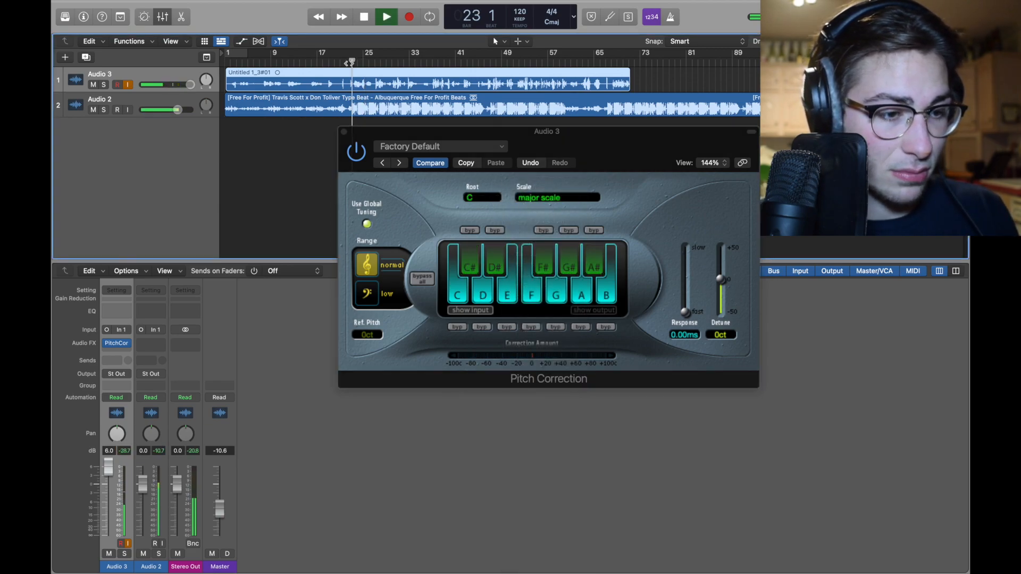
{"action": "left_click", "coordinate": [484, 199]}
{"action": "left_click", "coordinate": [603, 190]}
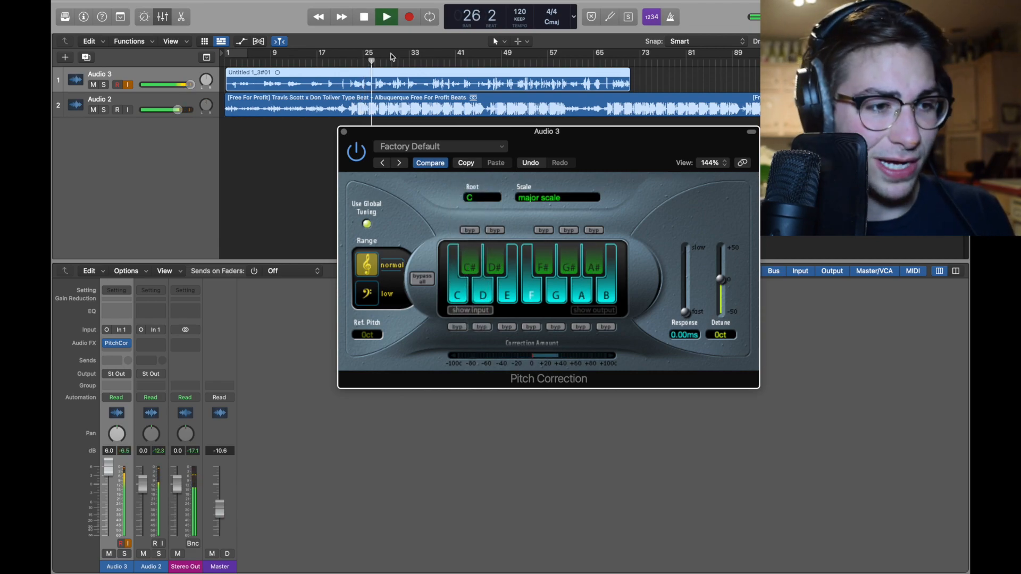
{"action": "left_click", "coordinate": [496, 198]}
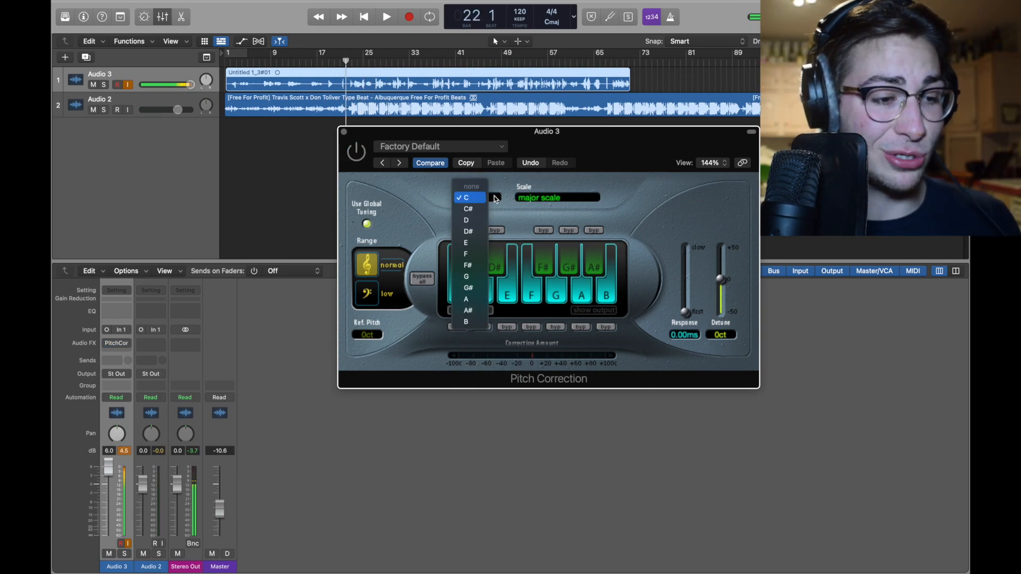
{"action": "left_click", "coordinate": [664, 225]}
{"action": "left_click", "coordinate": [344, 132]}
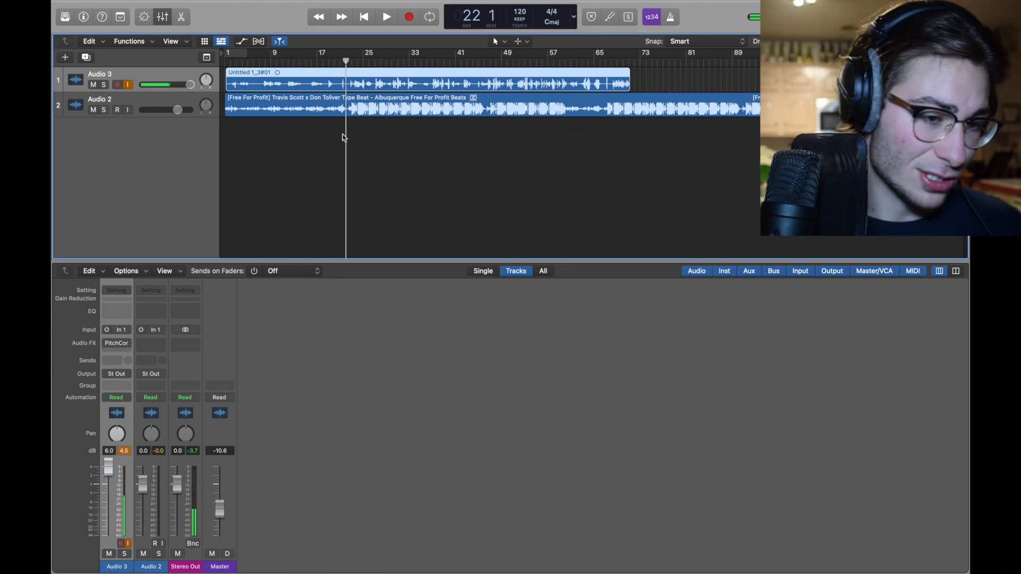
{"action": "left_click", "coordinate": [107, 343]}
{"action": "key", "text": "space"}
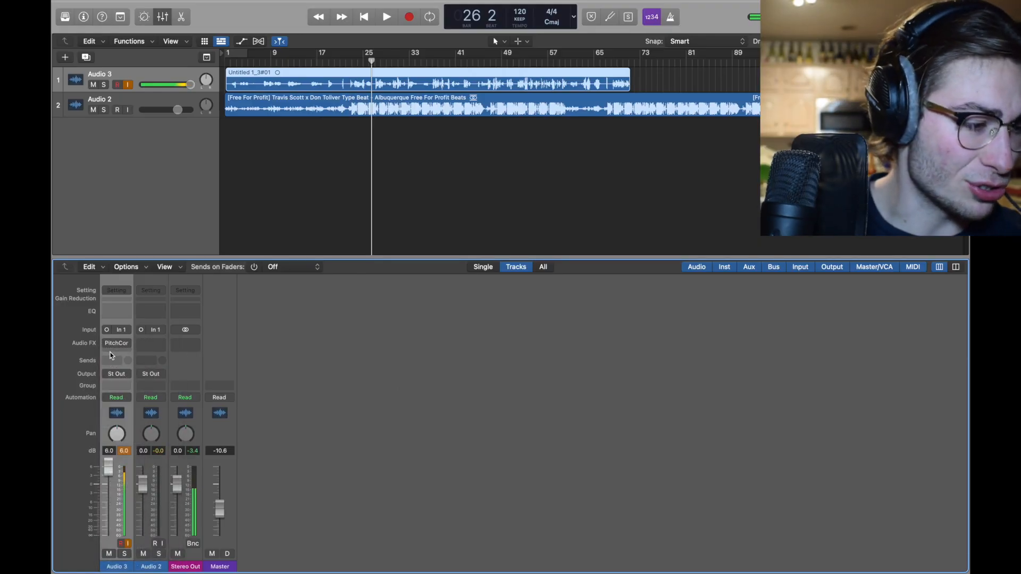
Step: Insert a Channel EQ on Audio 3 after Pitch Correction
{"action": "left_click", "coordinate": [111, 353]}
{"action": "mouse_move", "coordinate": [152, 491]}
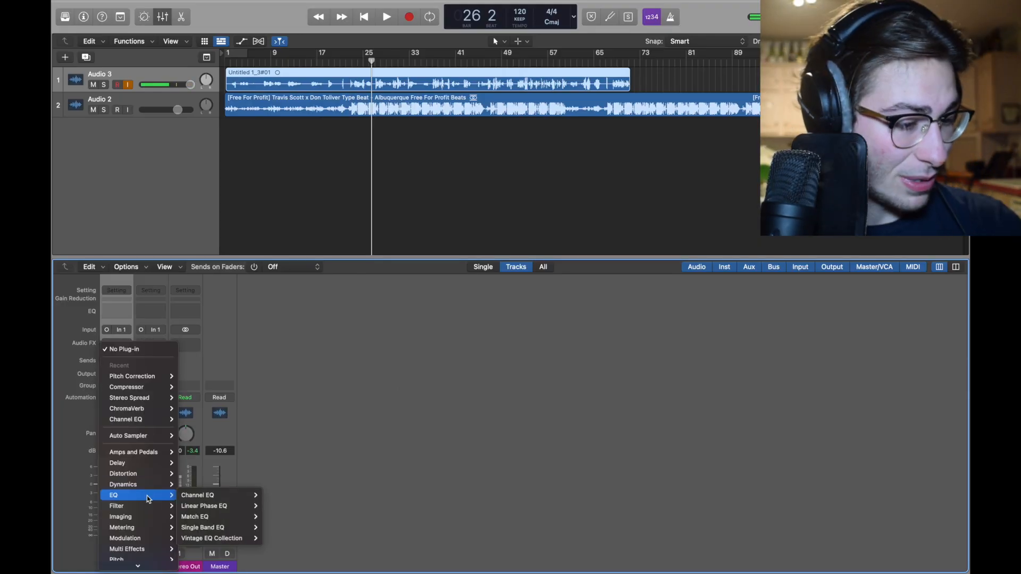
{"action": "left_click", "coordinate": [249, 496]}
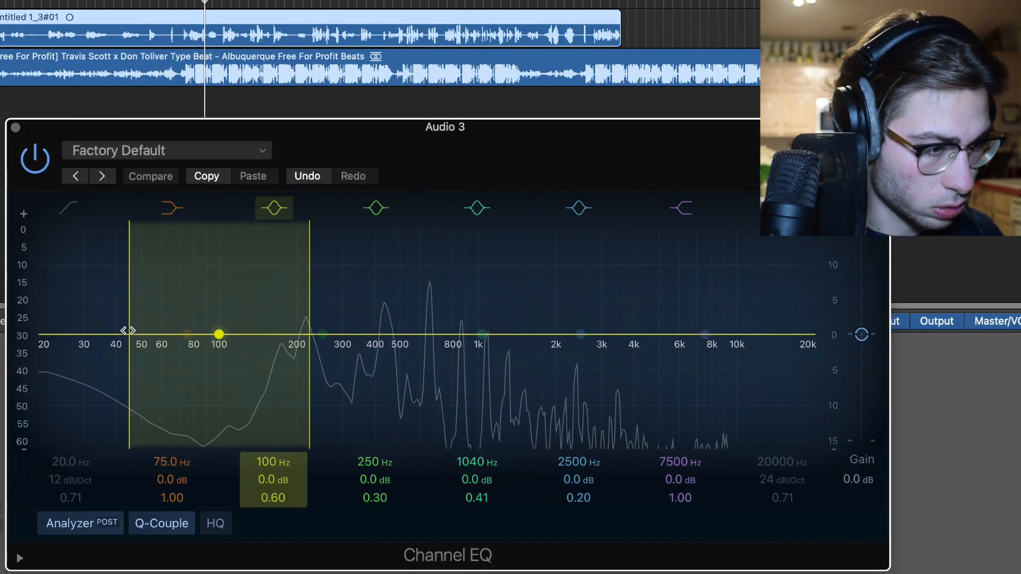
Step: Sweep the 100 Hz band to 204 Hz and cut it by 10 dB with a Q of 15
{"action": "left_click_drag", "start_coordinate": [373, 276], "coordinate": [368, 269]}
{"action": "left_click_drag", "start_coordinate": [211, 325], "coordinate": [292, 155]}
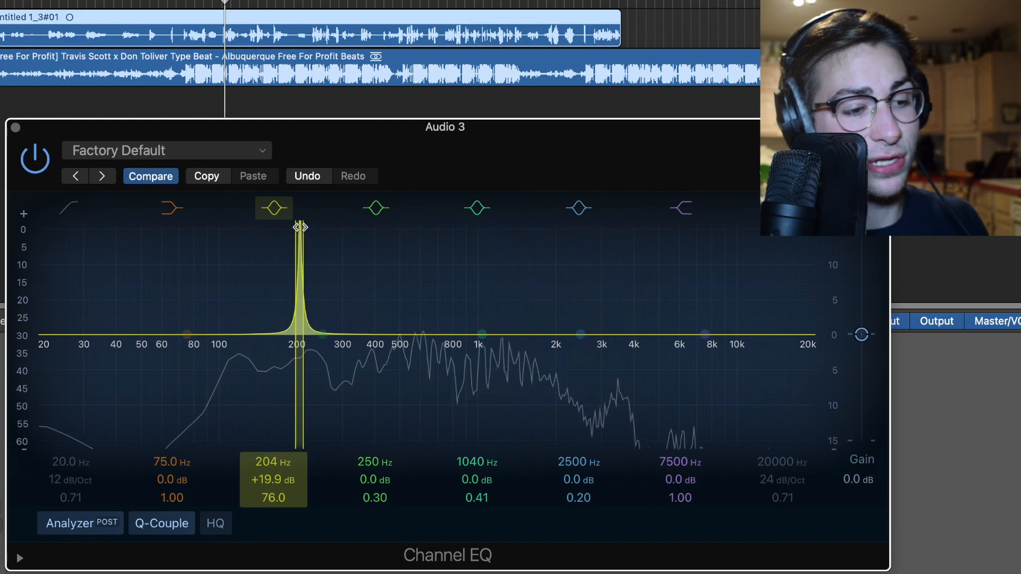
{"action": "double_click", "coordinate": [269, 481]}
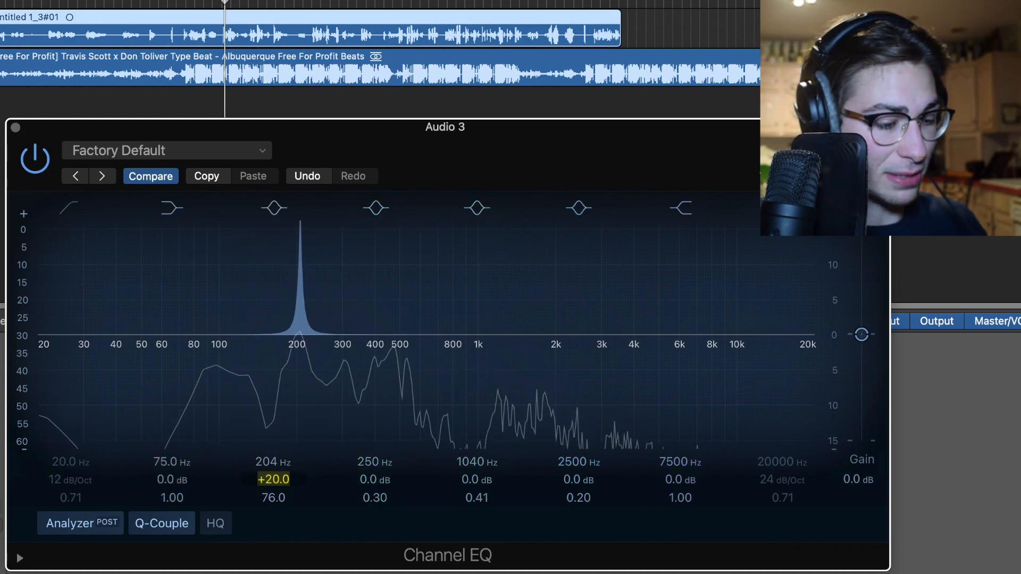
{"action": "key", "text": "Return"}
{"action": "left_click_drag", "start_coordinate": [301, 367], "coordinate": [310, 367]}
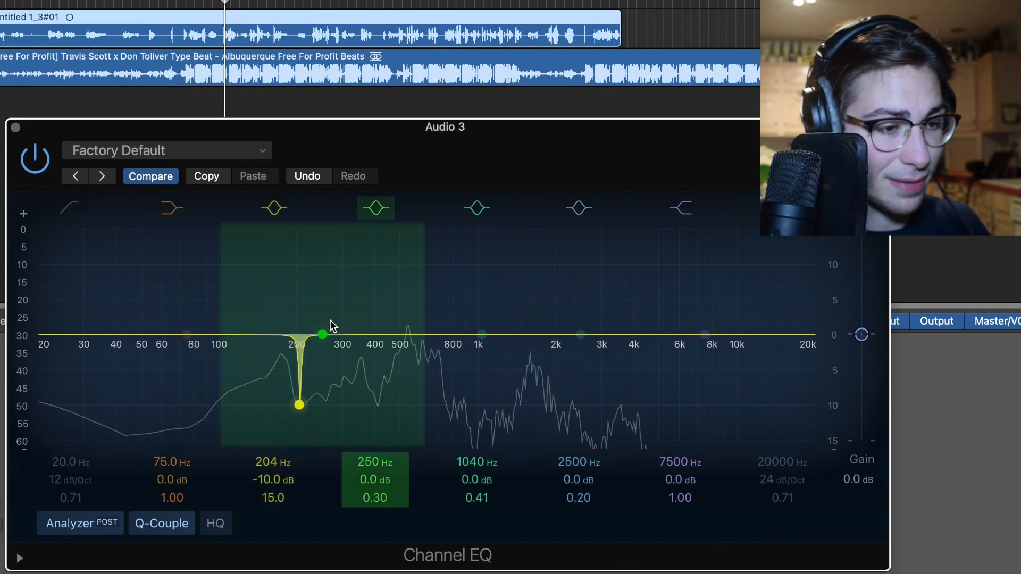
Step: Narrow the 250 Hz band to a Q of 61, sweep it to 436 Hz and cut it by 10 dB
{"action": "left_click_drag", "start_coordinate": [324, 334], "coordinate": [350, 334]}
{"action": "left_click_drag", "start_coordinate": [251, 287], "coordinate": [334, 285]}
{"action": "left_click_drag", "start_coordinate": [349, 334], "coordinate": [342, 303]}
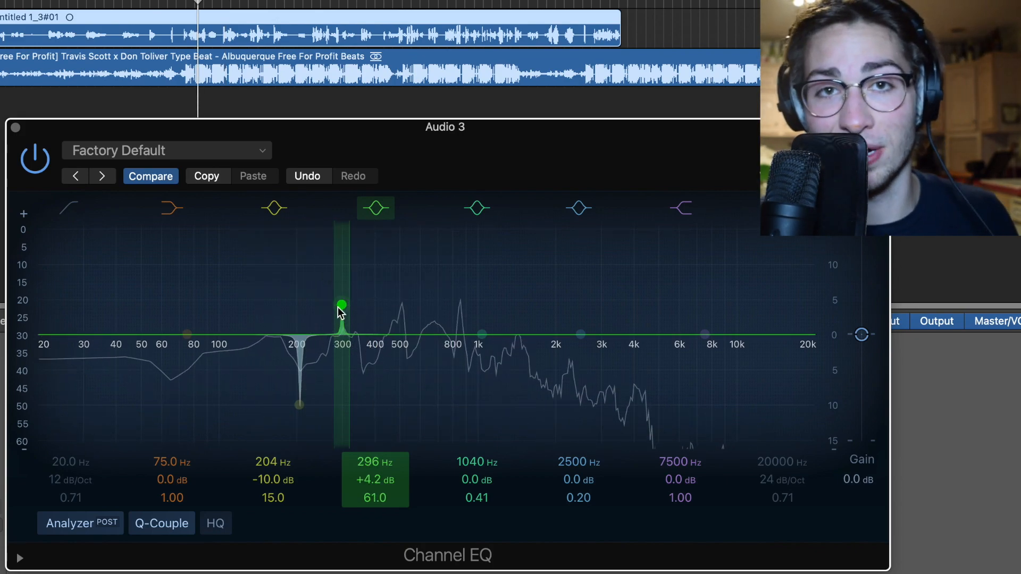
{"action": "left_click_drag", "start_coordinate": [341, 305], "coordinate": [387, 233]}
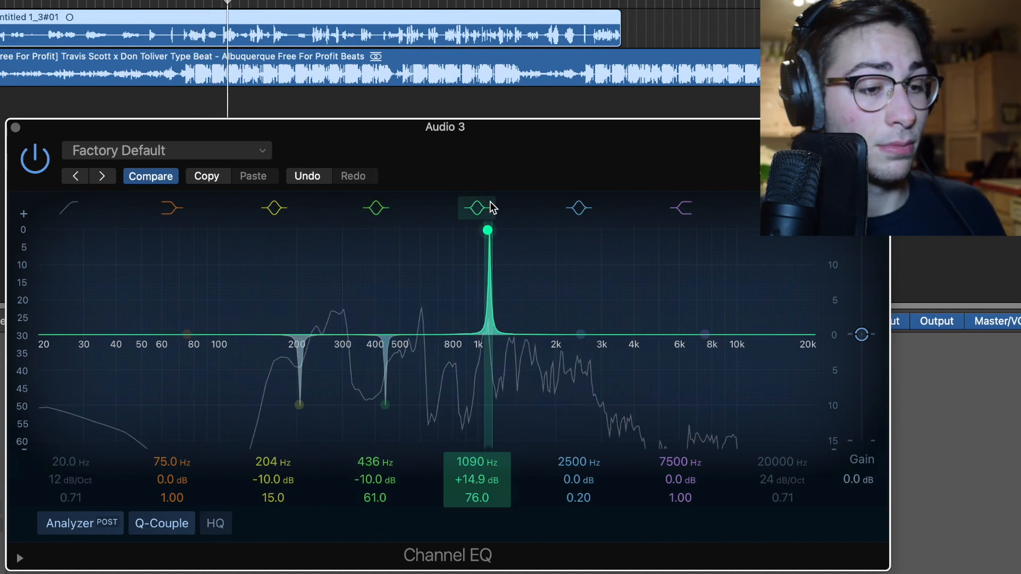
Step: Set the gain of the two narrow boosted bands at 1070 Hz and 9350 Hz to -10 dB
{"action": "double_click", "coordinate": [477, 480]}
{"action": "type", "text": "-10"}
{"action": "key", "text": "Return"}
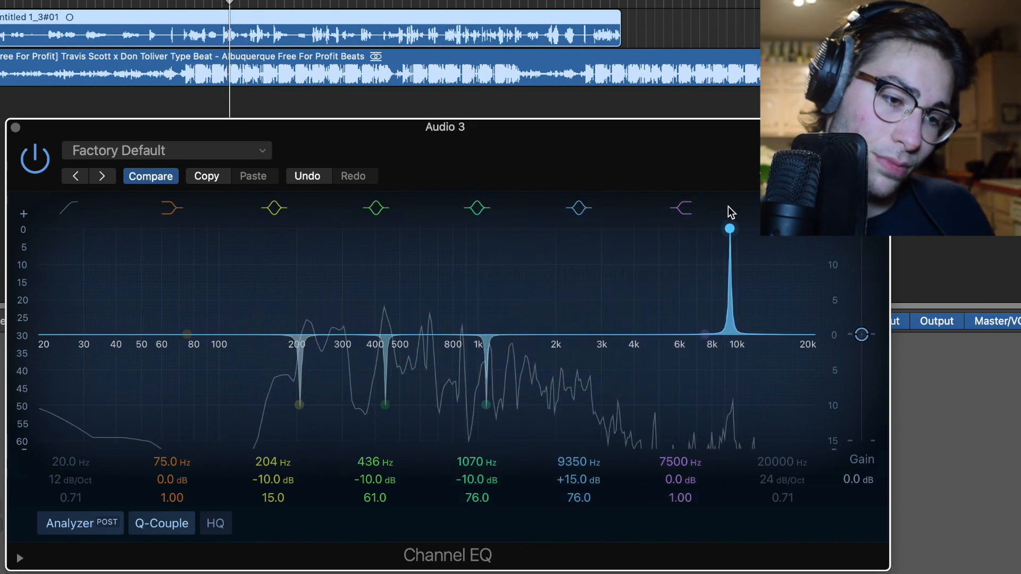
{"action": "left_click_drag", "start_coordinate": [579, 461], "coordinate": [579, 463]}
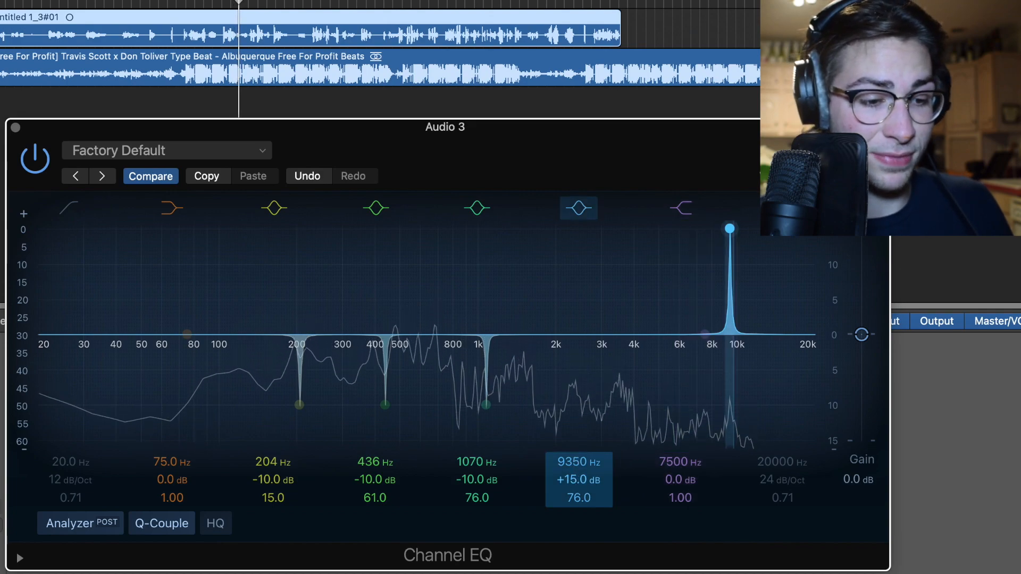
{"action": "double_click", "coordinate": [578, 480]}
{"action": "type", "text": "-10"}
{"action": "key", "text": "Return"}
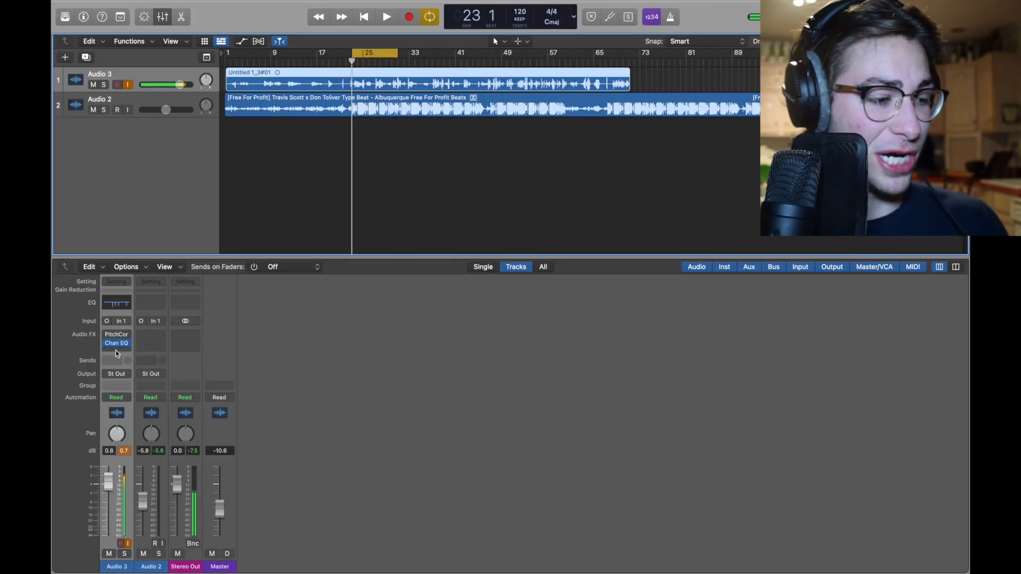
Step: Insert a mono Compressor after the Channel EQ on Audio 3, using the Studio VCA model with auto gain and auto release off
{"action": "left_click", "coordinate": [117, 354]}
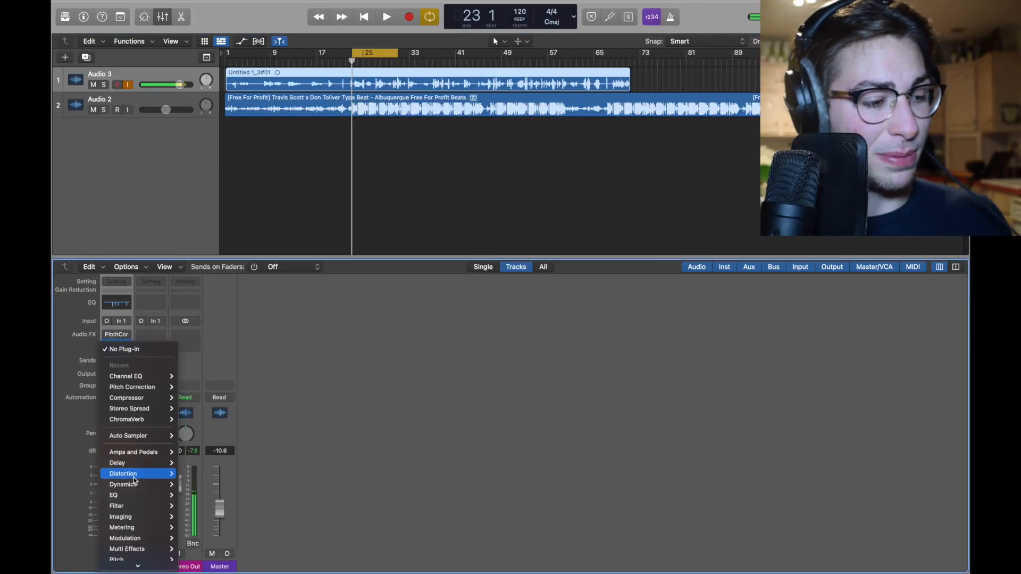
{"action": "mouse_move", "coordinate": [132, 488]}
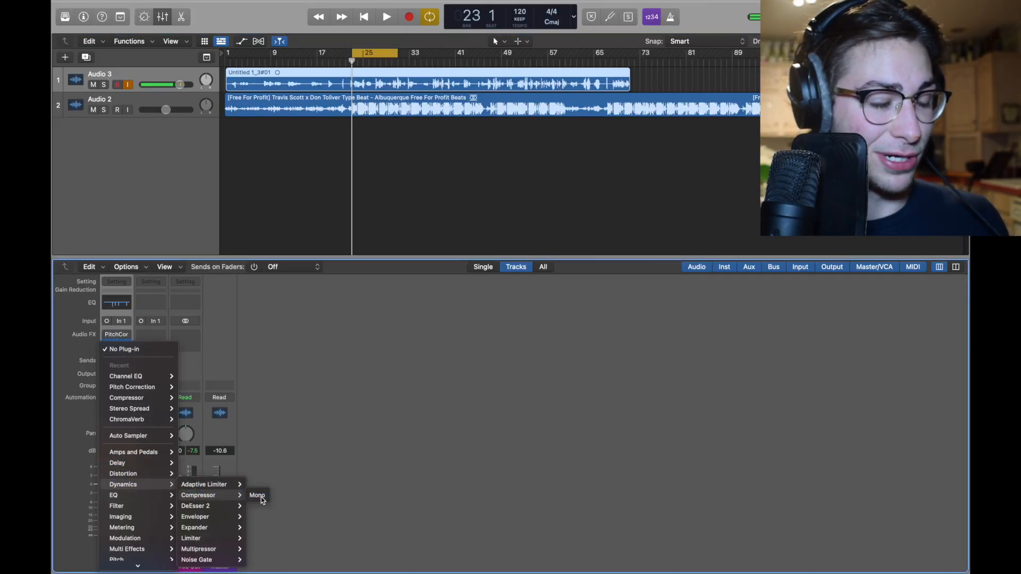
{"action": "left_click", "coordinate": [259, 496]}
{"action": "left_click", "coordinate": [478, 195]}
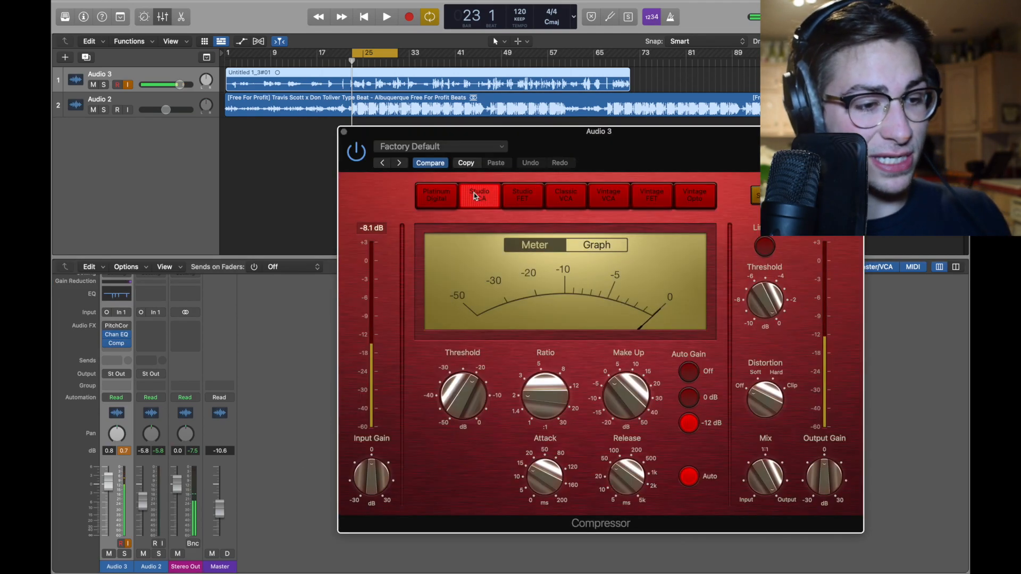
{"action": "left_click", "coordinate": [689, 476]}
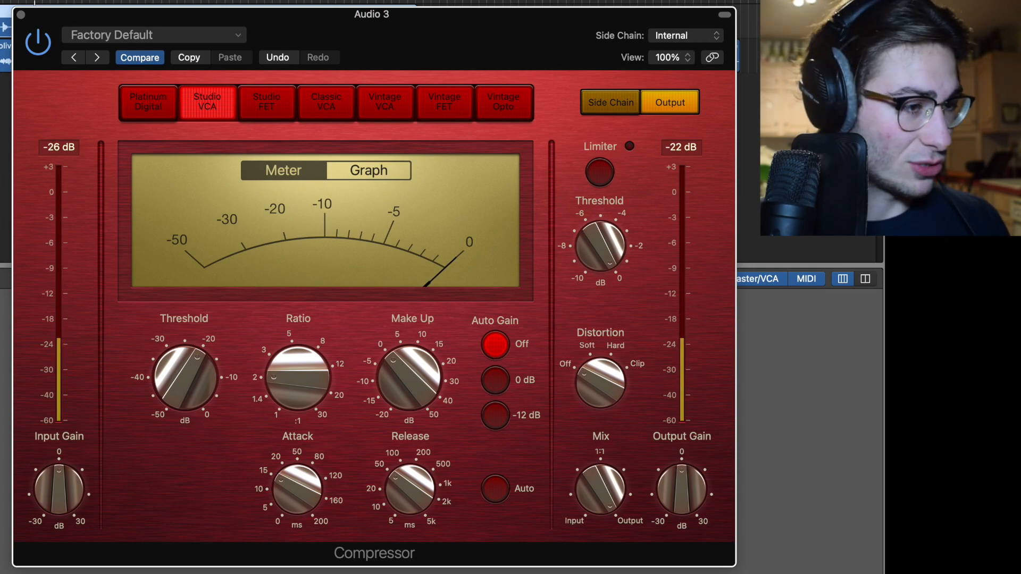
Step: Set the compressor's ratio to about 5:1, release to 14 ms and threshold to -25 dB
{"action": "left_click_drag", "start_coordinate": [296, 380], "coordinate": [295, 367]}
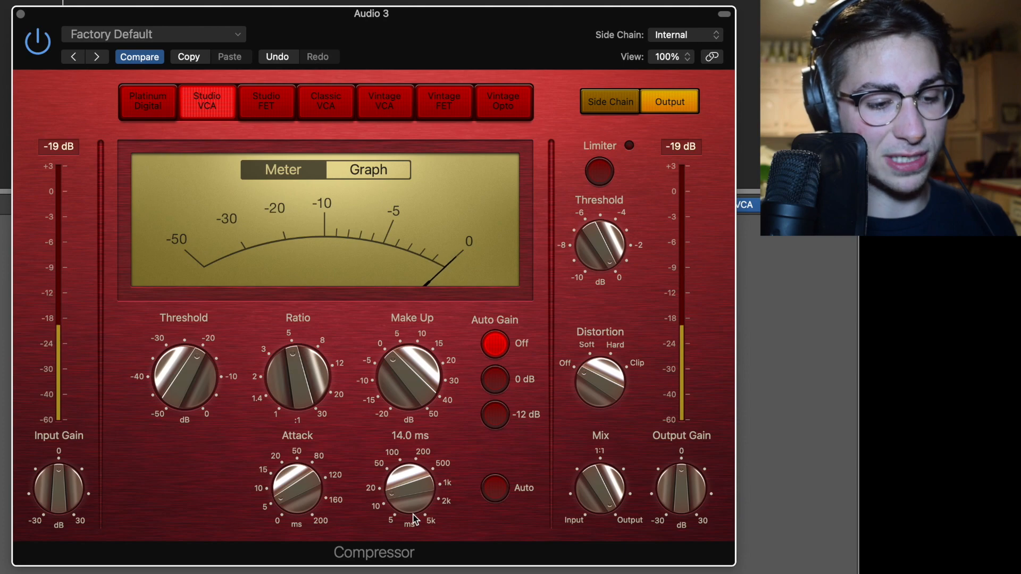
{"action": "left_click_drag", "start_coordinate": [191, 369], "coordinate": [178, 399]}
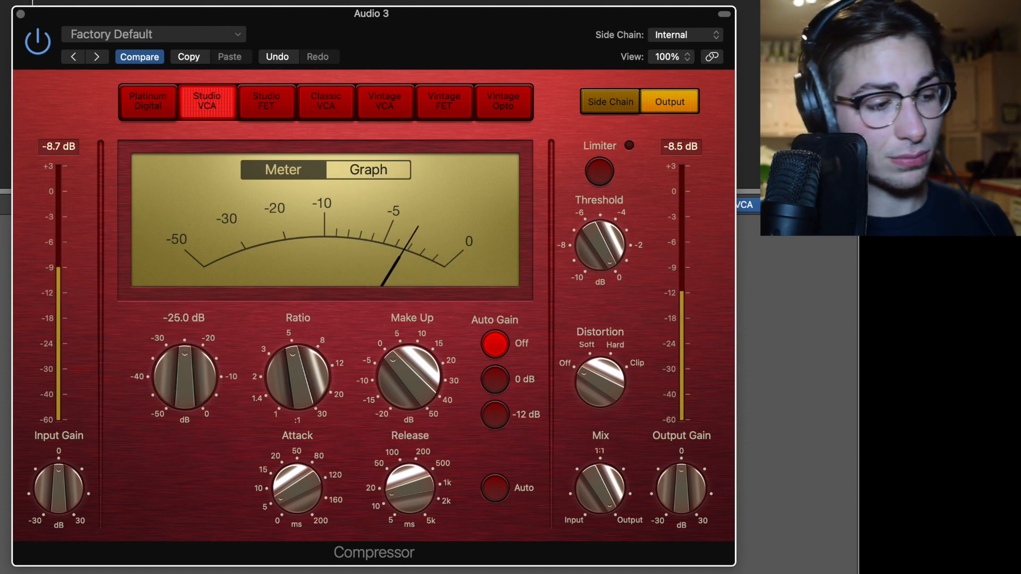
{"action": "left_click", "coordinate": [414, 366]}
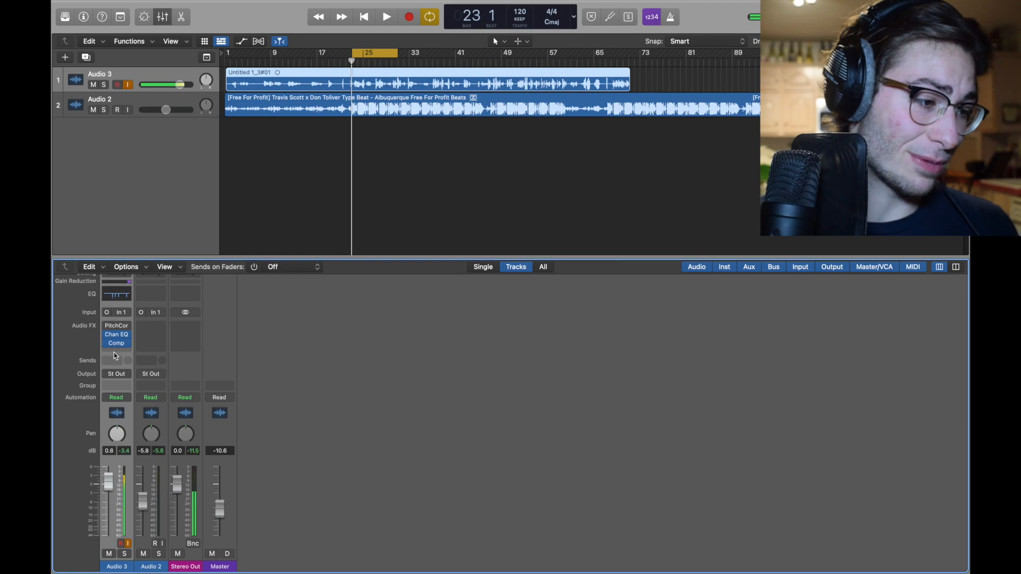
Step: Insert a second mono Compressor on Audio 3, using Platinum Digital with auto gain off and a ratio of 3.3:1
{"action": "left_click", "coordinate": [115, 352]}
{"action": "mouse_move", "coordinate": [164, 483]}
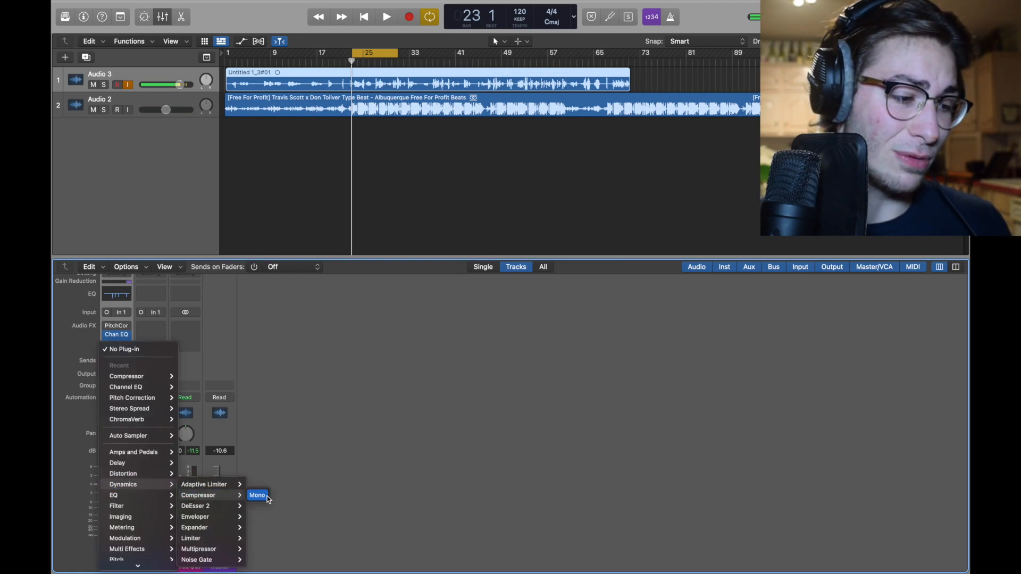
{"action": "left_click", "coordinate": [257, 495]}
{"action": "left_click_drag", "start_coordinate": [650, 153], "coordinate": [636, 112]}
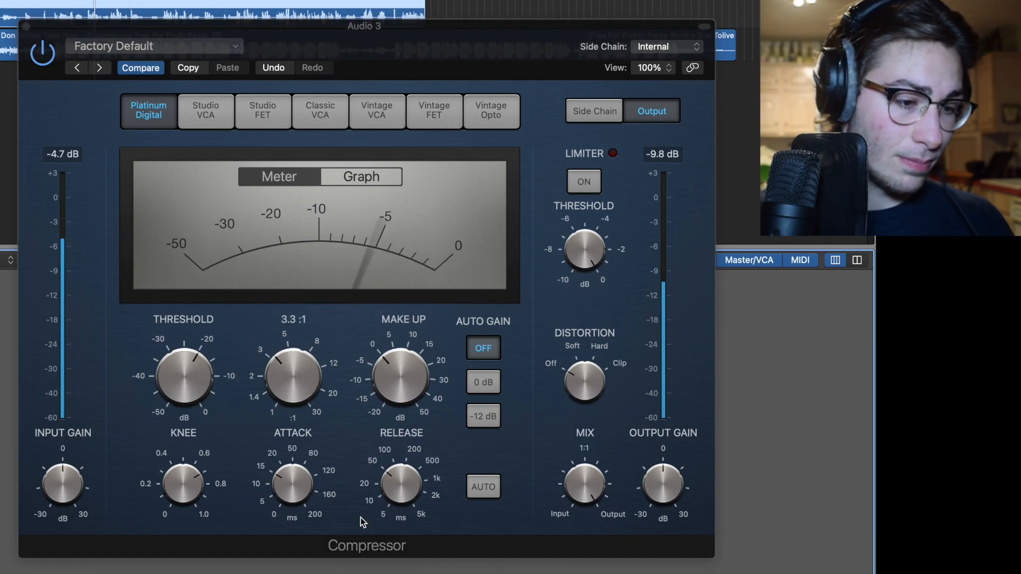
Step: Set the second compressor's attack to about 50 ms and release to 110 ms, and adjust its threshold
{"action": "left_click_drag", "start_coordinate": [296, 478], "coordinate": [288, 452]}
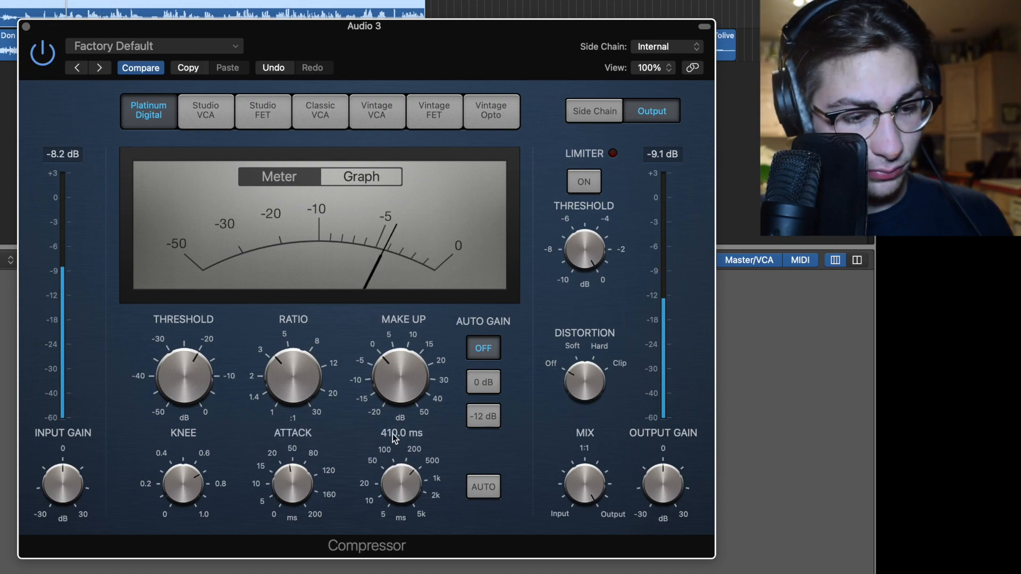
{"action": "left_click_drag", "start_coordinate": [371, 432], "coordinate": [376, 468]}
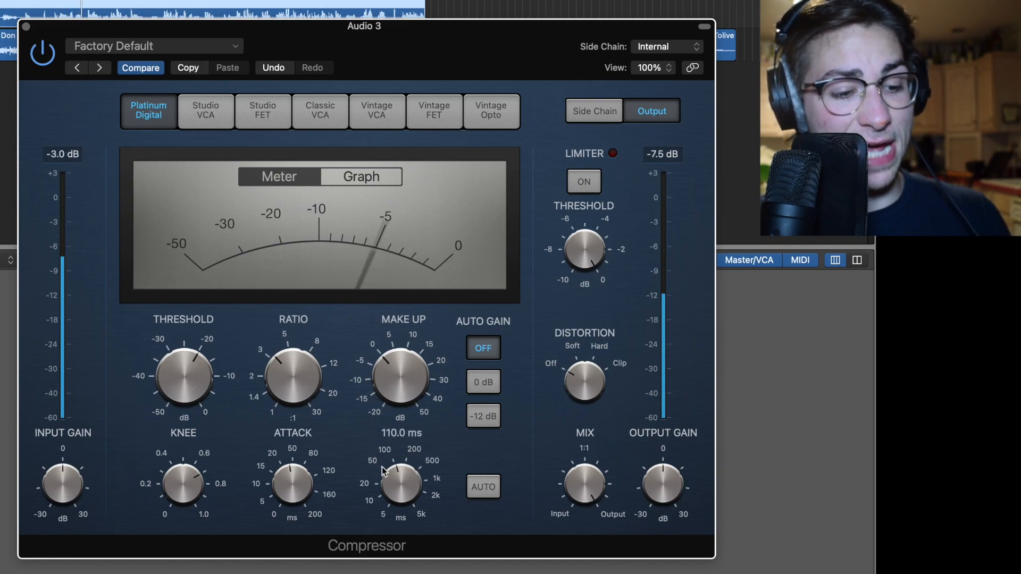
{"action": "left_click_drag", "start_coordinate": [178, 372], "coordinate": [177, 362]}
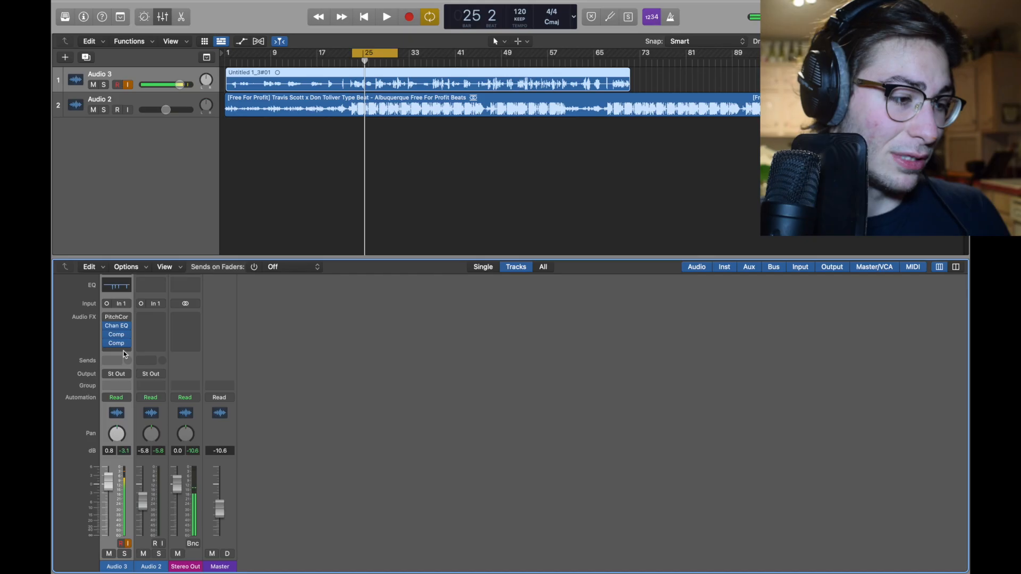
Step: Insert a second Channel EQ after the compressors on Audio 3 and enable its low cut at 153 Hz
{"action": "left_click", "coordinate": [122, 352]}
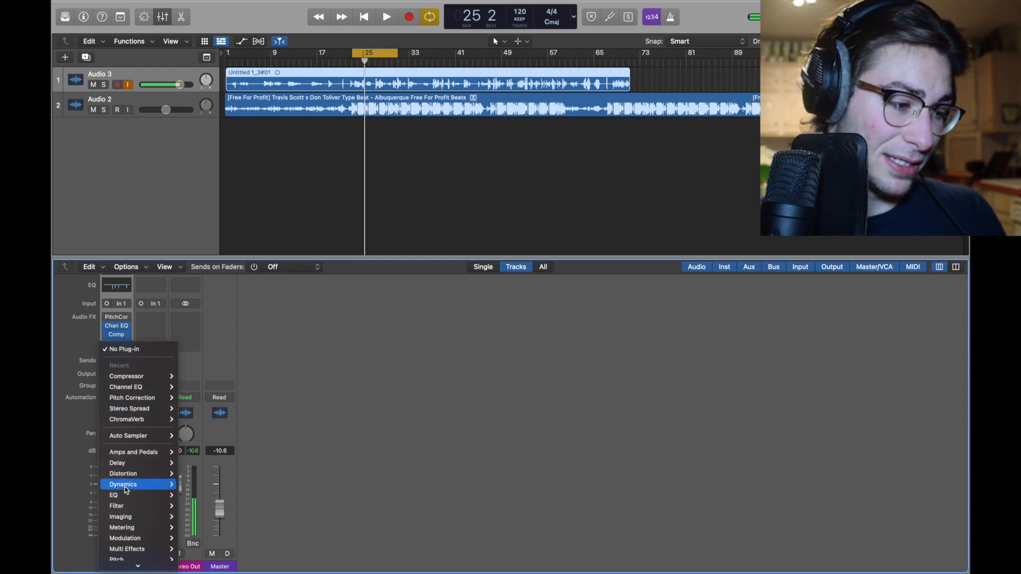
{"action": "left_click", "coordinate": [212, 494]}
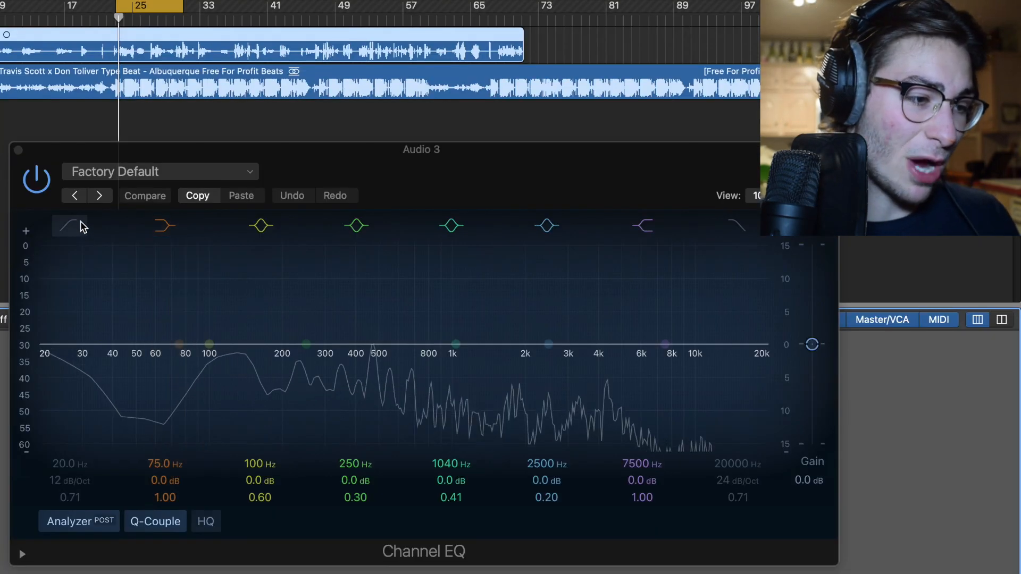
{"action": "left_click", "coordinate": [328, 202]}
{"action": "left_click_drag", "start_coordinate": [317, 285], "coordinate": [427, 271]}
{"action": "left_click_drag", "start_coordinate": [225, 330], "coordinate": [258, 360]}
Step: Set the high shelf to 2940 Hz at -1.2 dB and make a wide 500 Hz cut of -14.6 dB with Q 0.10
{"action": "left_click_drag", "start_coordinate": [675, 367], "coordinate": [581, 358]}
{"action": "mouse_move", "coordinate": [305, 344]}
{"action": "left_mouse_down"}
{"action": "mouse_move", "coordinate": [371, 378]}
{"action": "mouse_move", "coordinate": [379, 371]}
{"action": "mouse_move", "coordinate": [379, 441]}
{"action": "left_mouse_up"}
{"action": "left_click_drag", "start_coordinate": [460, 363], "coordinate": [498, 364]}
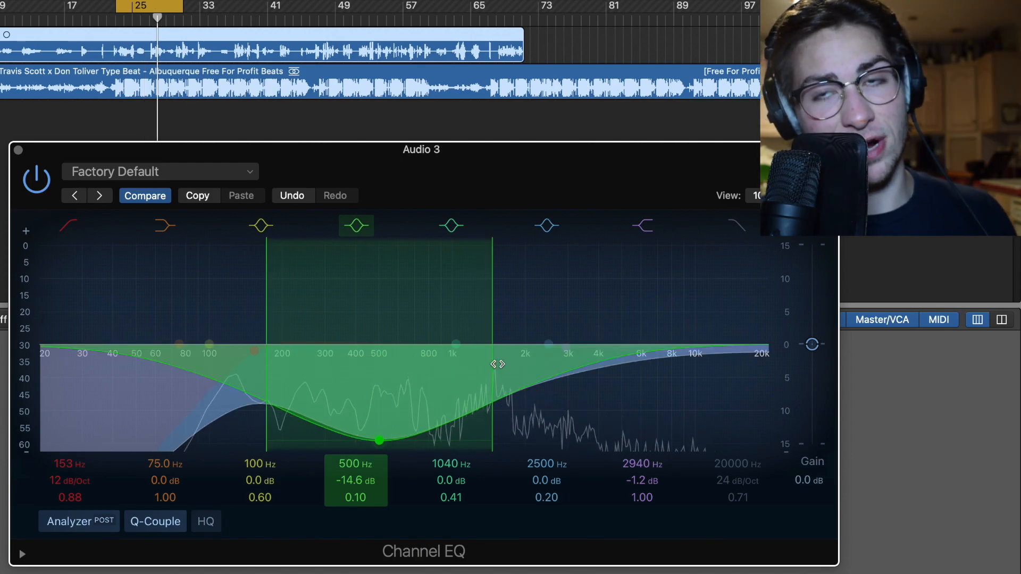
Step: Reduce the wide mid cut to -2.7 dB at 498 Hz with Q 1.20, and set the low shelf to 268 Hz at -1.9 dB
{"action": "left_click_drag", "start_coordinate": [497, 358], "coordinate": [484, 373]}
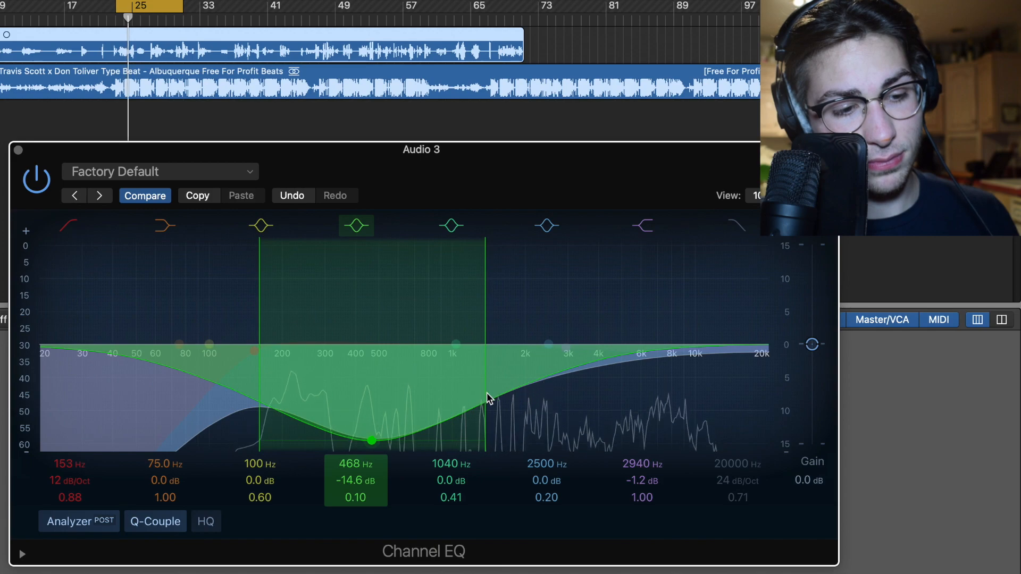
{"action": "mouse_move", "coordinate": [372, 441]}
{"action": "left_mouse_down"}
{"action": "mouse_move", "coordinate": [366, 373]}
{"action": "mouse_move", "coordinate": [376, 336]}
{"action": "mouse_move", "coordinate": [376, 377]}
{"action": "mouse_move", "coordinate": [376, 367]}
{"action": "left_mouse_up"}
{"action": "left_click_drag", "start_coordinate": [178, 346], "coordinate": [316, 361]}
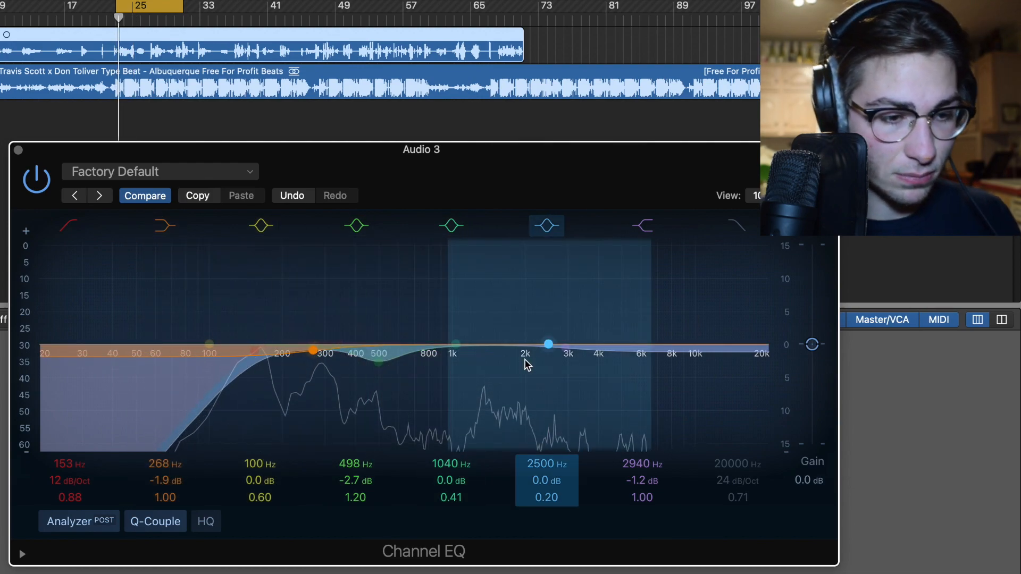
Step: Set the high shelf to 2000 Hz at -1.5 dB and the 1040 Hz band to 1230 Hz at -0.9 dB
{"action": "left_click_drag", "start_coordinate": [566, 347], "coordinate": [522, 353]}
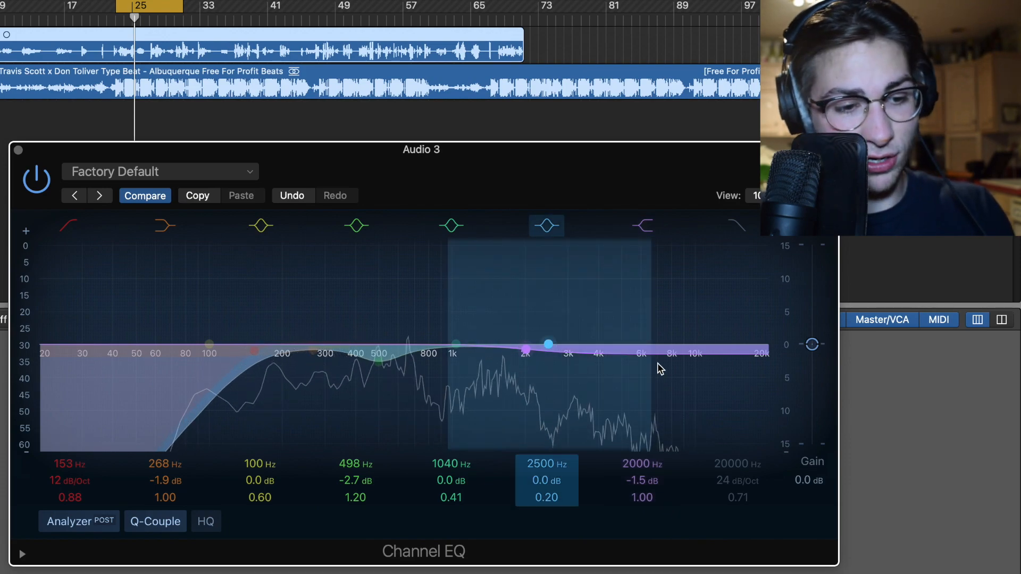
{"action": "left_click_drag", "start_coordinate": [457, 356], "coordinate": [475, 358]}
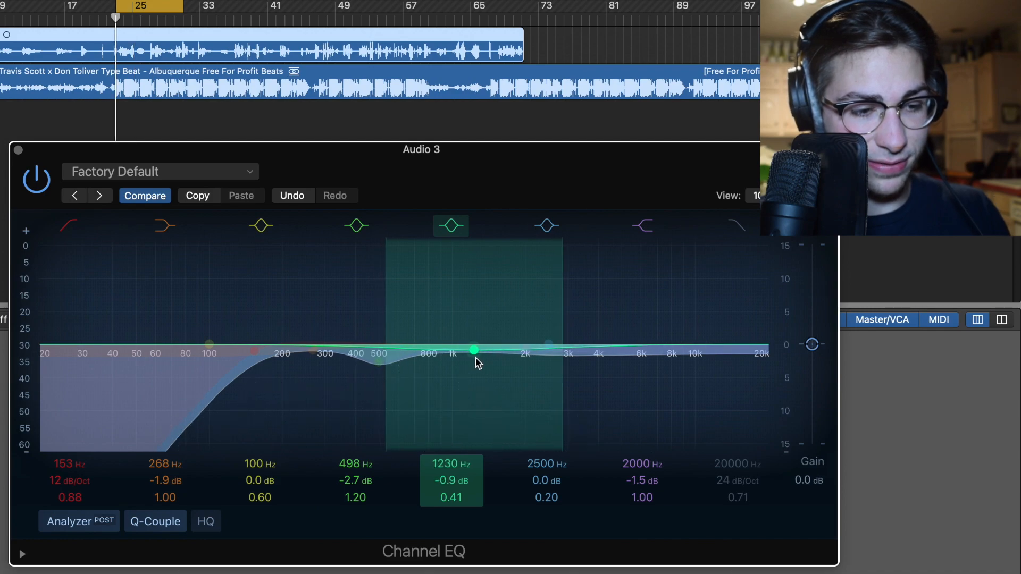
{"action": "left_click_drag", "start_coordinate": [162, 343], "coordinate": [253, 366]}
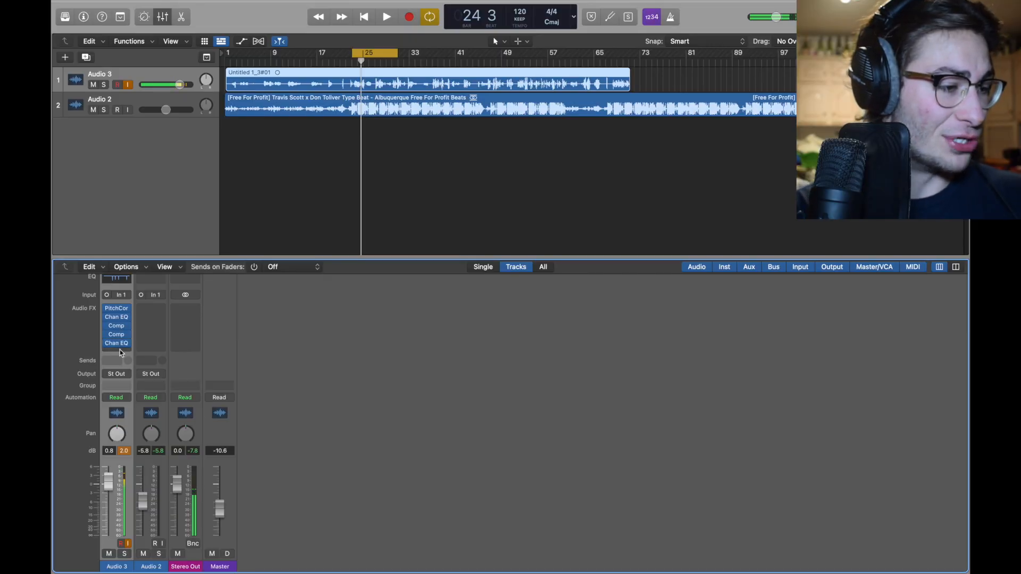
Step: Insert a mono Multipressor after the second Channel EQ on Audio 3
{"action": "left_click", "coordinate": [122, 353]}
{"action": "mouse_move", "coordinate": [141, 504]}
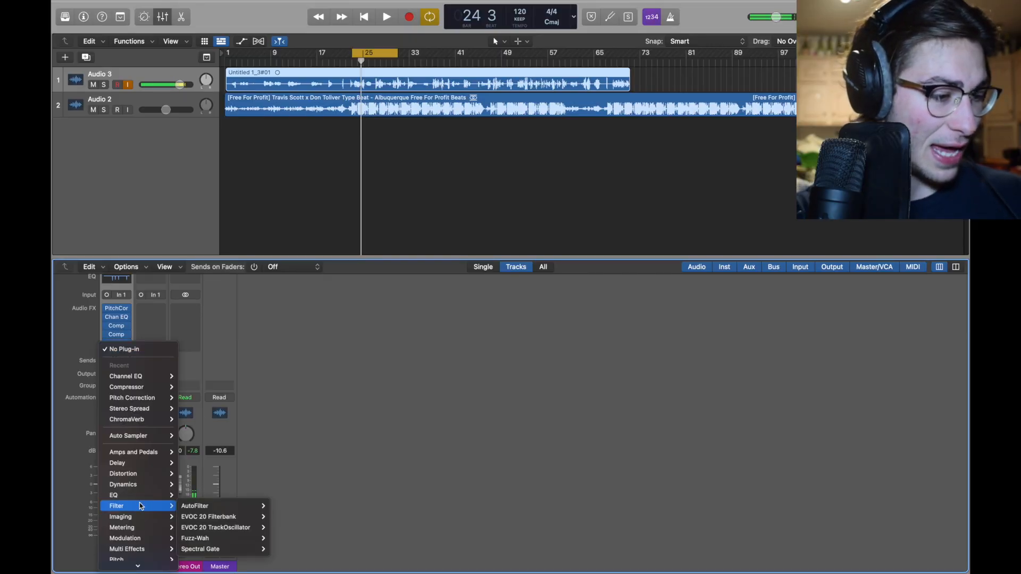
{"action": "mouse_move", "coordinate": [141, 439]}
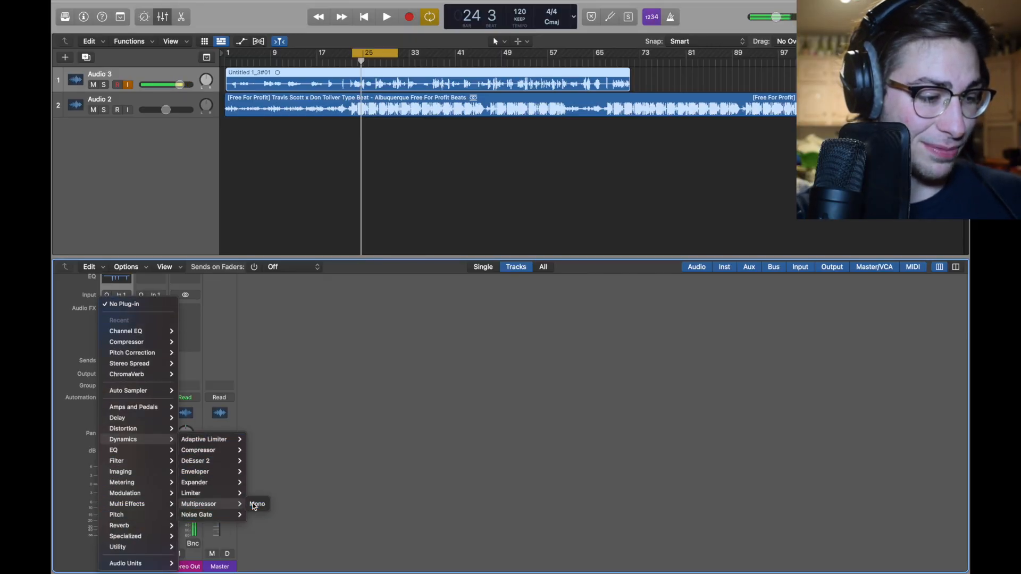
{"action": "left_click", "coordinate": [256, 504]}
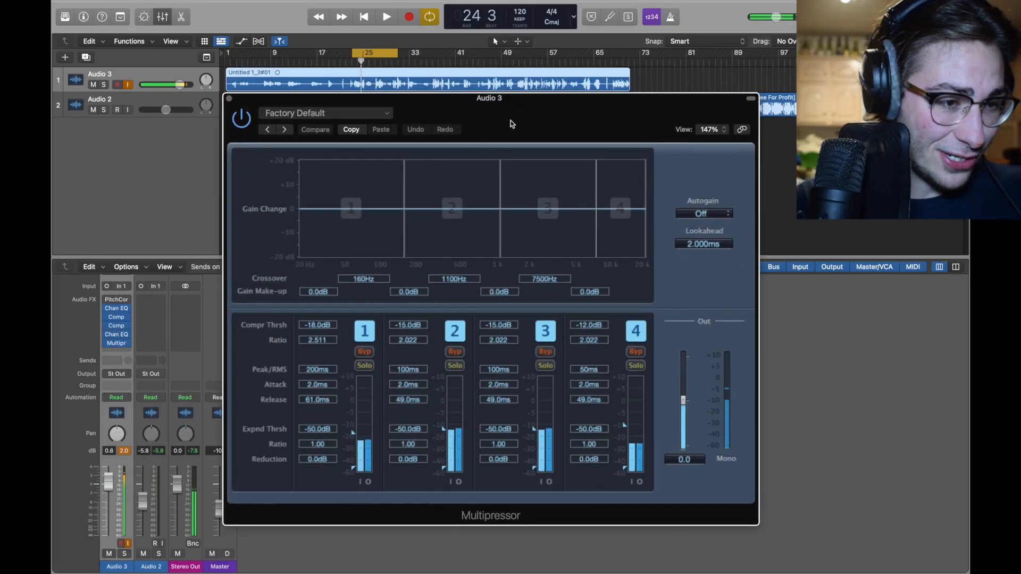
{"action": "left_click_drag", "start_coordinate": [512, 124], "coordinate": [552, 87]}
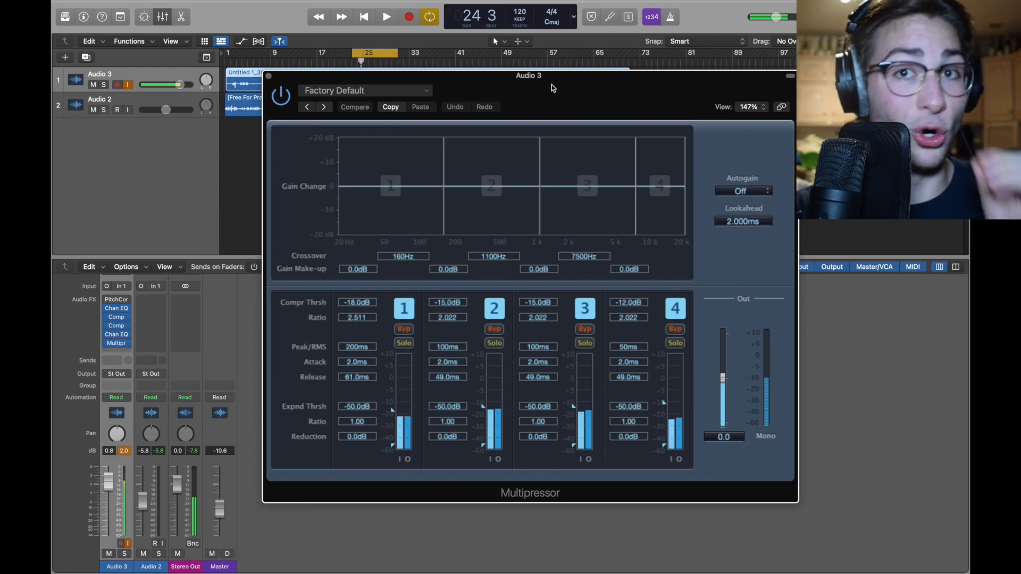
{"action": "left_click_drag", "start_coordinate": [515, 100], "coordinate": [502, 99]}
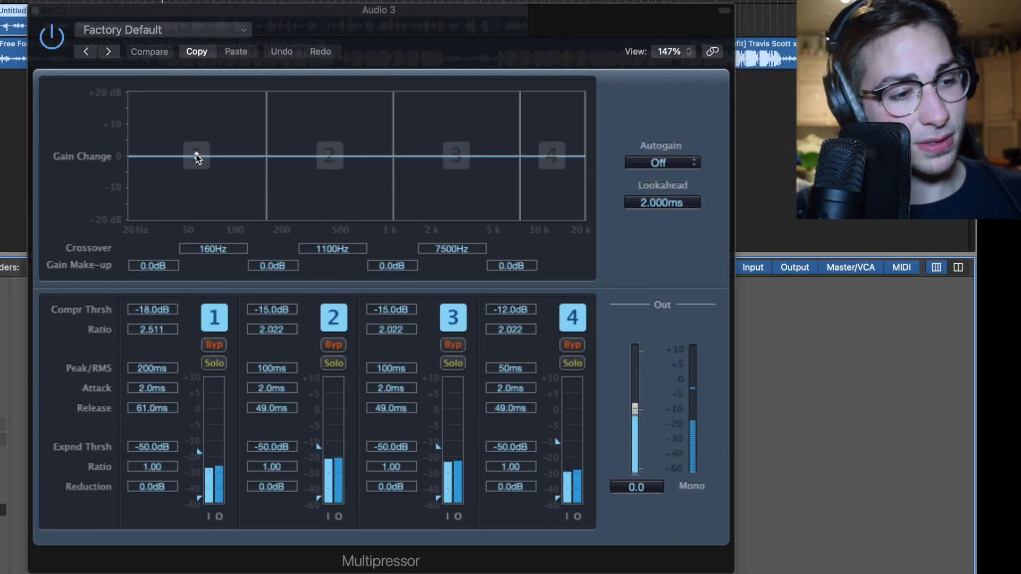
Step: Set the Multipressor's band gains to -5, -1, -2 and +3 dB, with the crossover between bands 3 and 4 at 5000 Hz
{"action": "left_click_drag", "start_coordinate": [162, 152], "coordinate": [178, 174]}
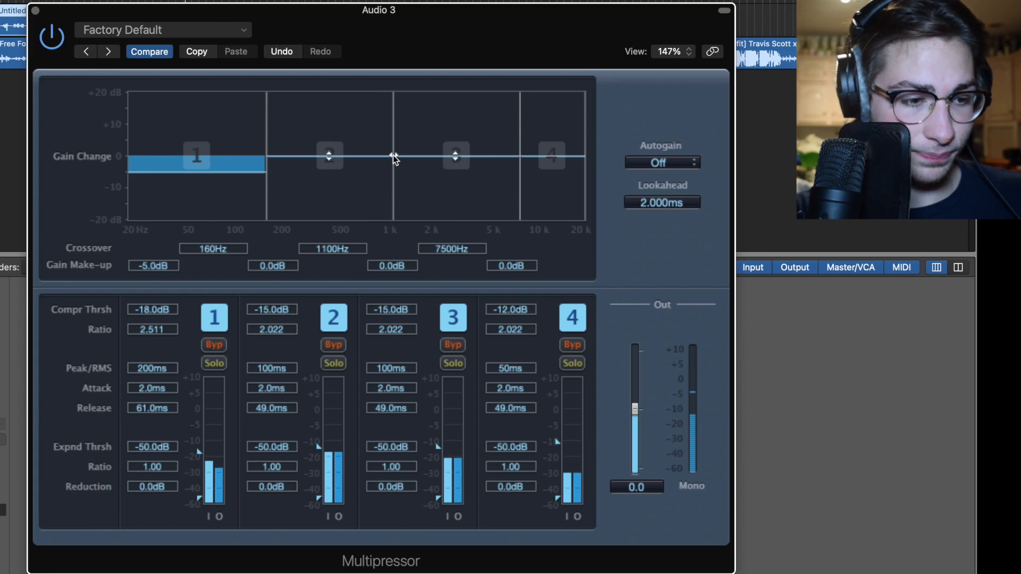
{"action": "left_click_drag", "start_coordinate": [518, 157], "coordinate": [493, 158]}
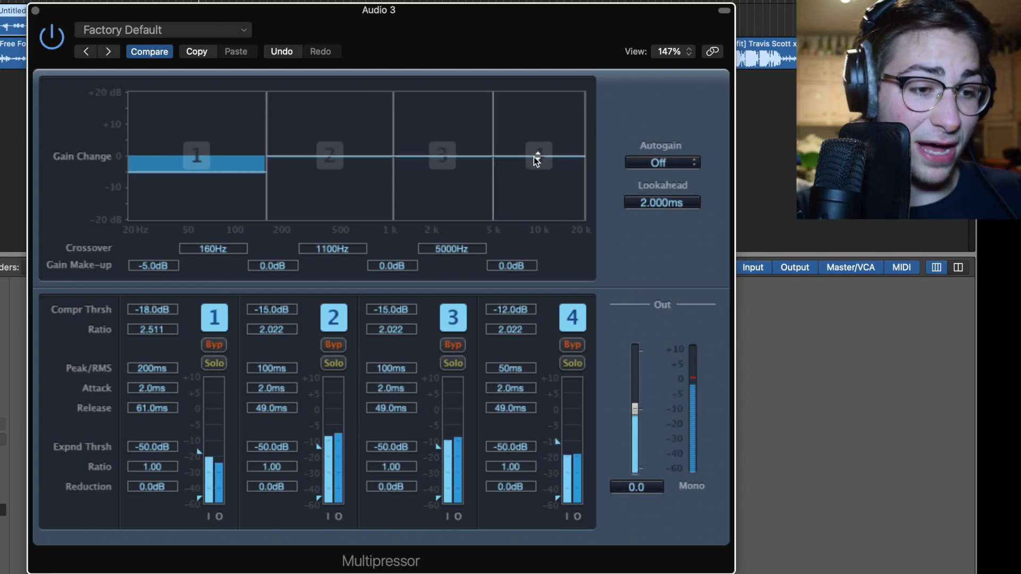
{"action": "left_click_drag", "start_coordinate": [540, 155], "coordinate": [541, 141]}
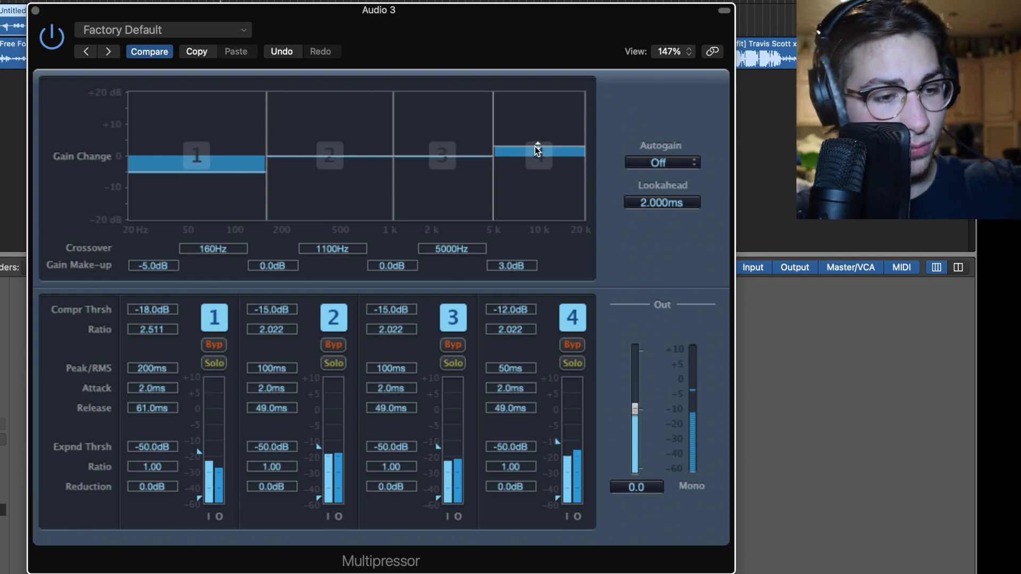
{"action": "mouse_move", "coordinate": [443, 158]}
{"action": "left_mouse_down"}
{"action": "mouse_move", "coordinate": [441, 147]}
{"action": "mouse_move", "coordinate": [433, 186]}
{"action": "mouse_move", "coordinate": [437, 161]}
{"action": "left_mouse_up"}
{"action": "mouse_move", "coordinate": [337, 155]}
{"action": "left_mouse_down"}
{"action": "mouse_move", "coordinate": [328, 267]}
{"action": "mouse_move", "coordinate": [331, 143]}
{"action": "mouse_move", "coordinate": [324, 155]}
{"action": "left_mouse_up"}
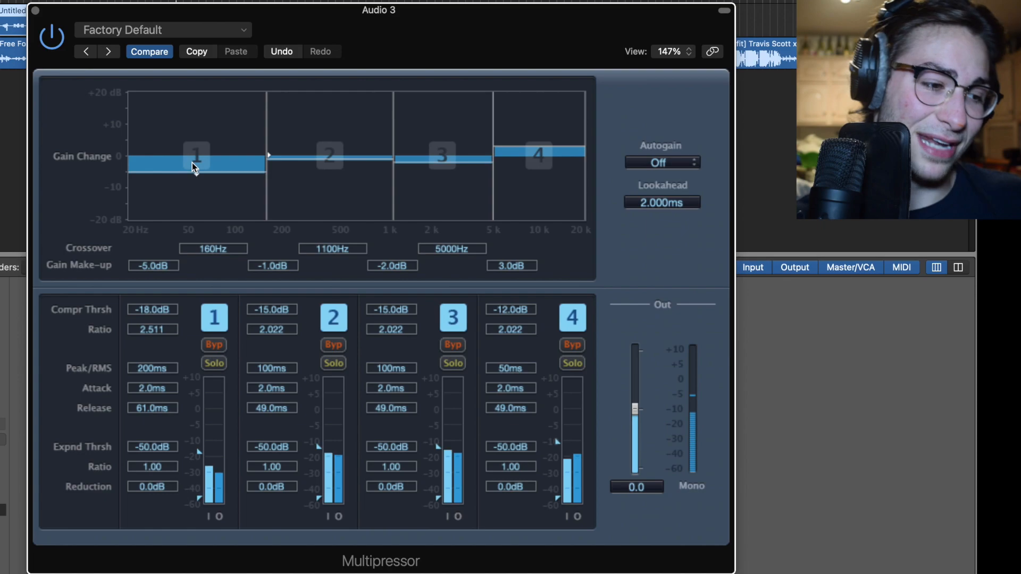
Step: Set the compression threshold to -18 dB for band 4 and -17 dB for band 3, and adjust the Multipressor's output level
{"action": "double_click", "coordinate": [510, 311]}
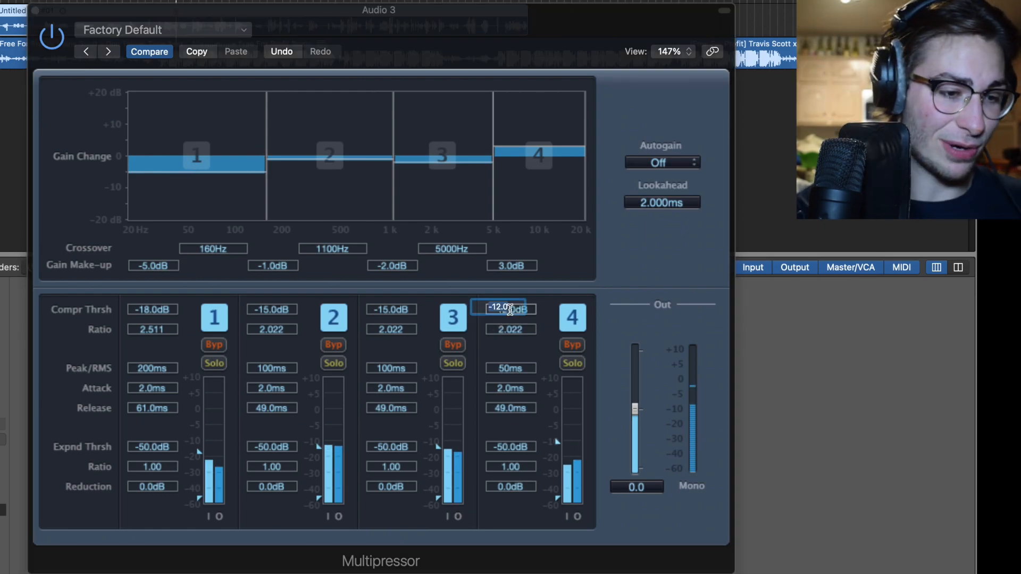
{"action": "type", "text": "-18"}
{"action": "key", "text": "Return"}
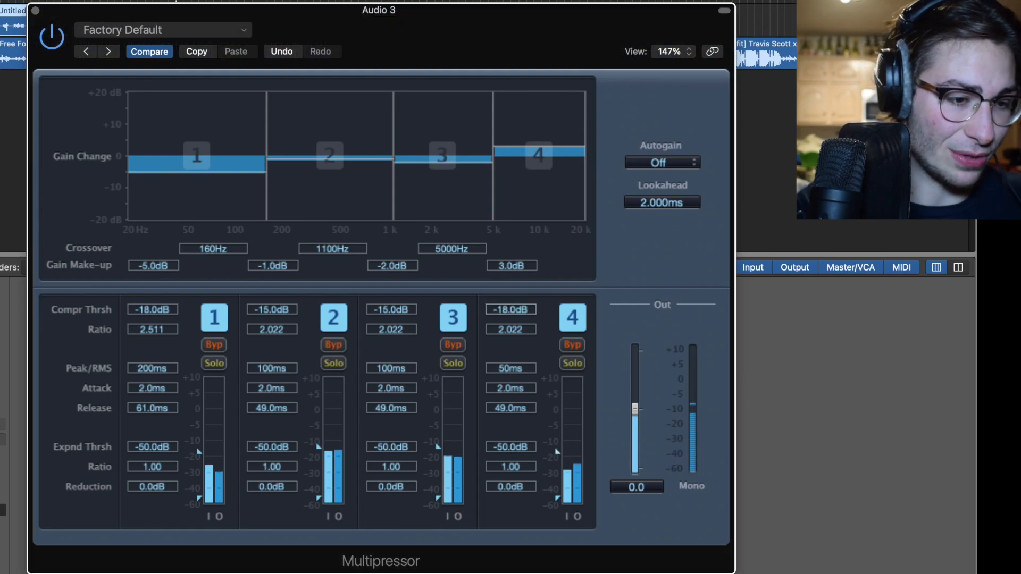
{"action": "double_click", "coordinate": [392, 308]}
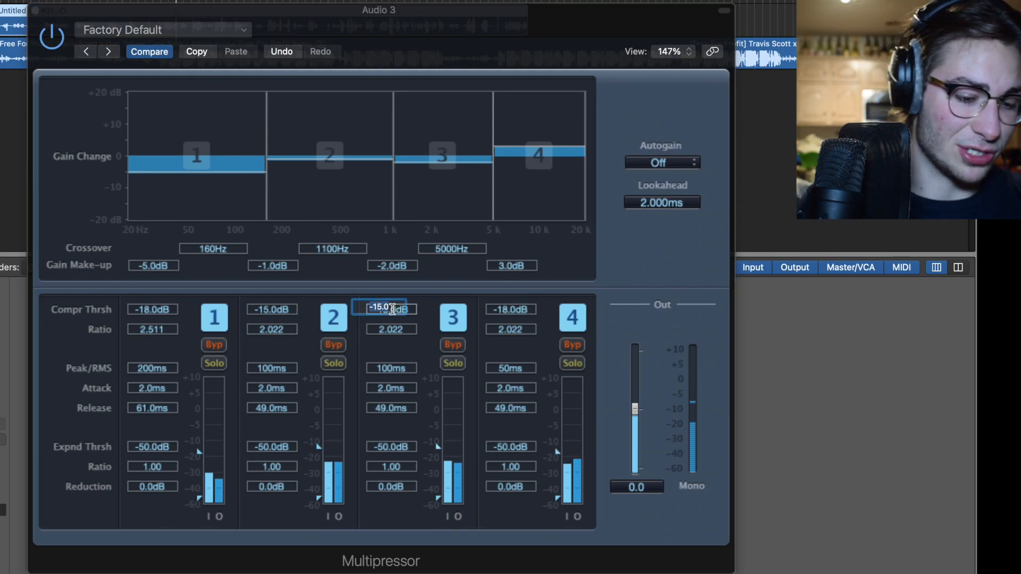
{"action": "type", "text": "-17"}
{"action": "key", "text": "Return"}
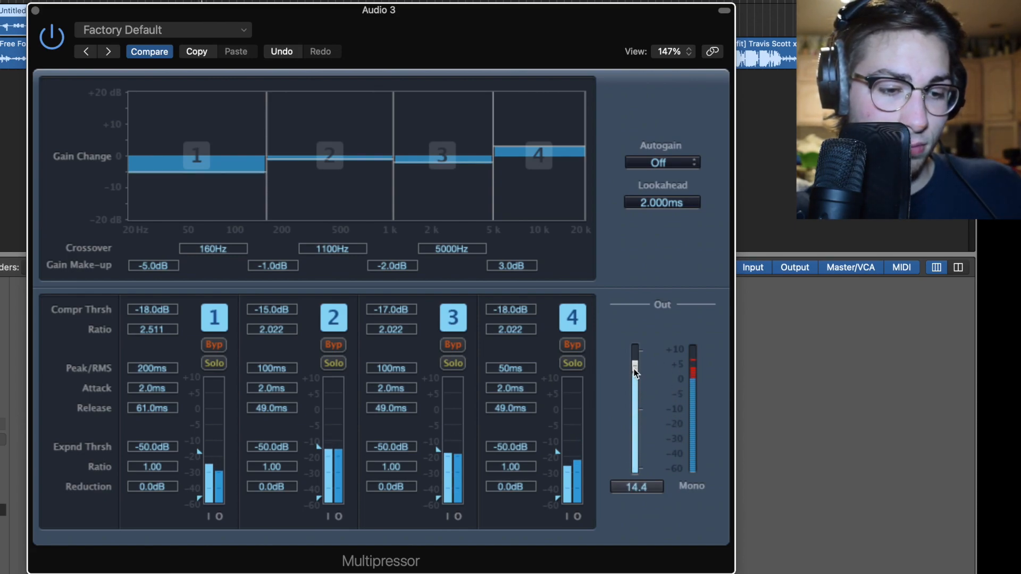
{"action": "left_click_drag", "start_coordinate": [633, 368], "coordinate": [632, 399]}
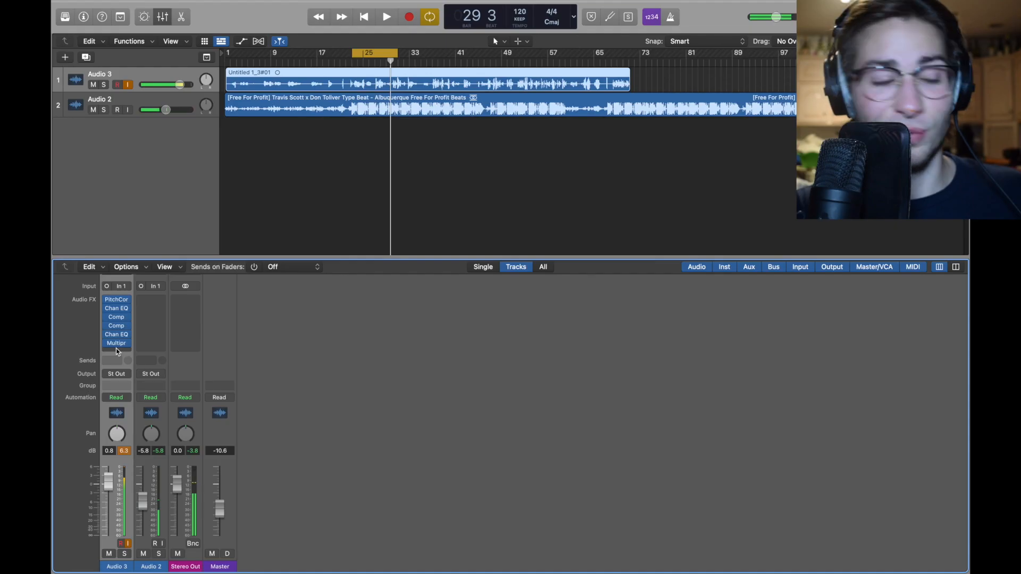
Step: Insert a Compressor after the Multipressor on Audio 3, using the Vintage Opto model with auto gain and auto release off
{"action": "left_click", "coordinate": [114, 344]}
{"action": "mouse_move", "coordinate": [151, 486]}
{"action": "left_click", "coordinate": [208, 495]}
{"action": "left_click", "coordinate": [711, 187]}
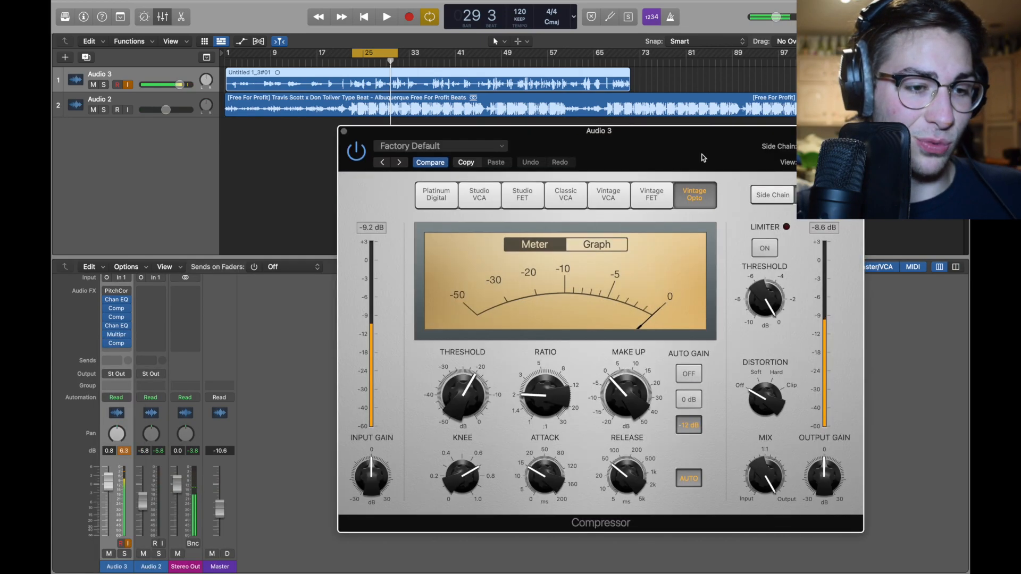
{"action": "left_click", "coordinate": [687, 319]}
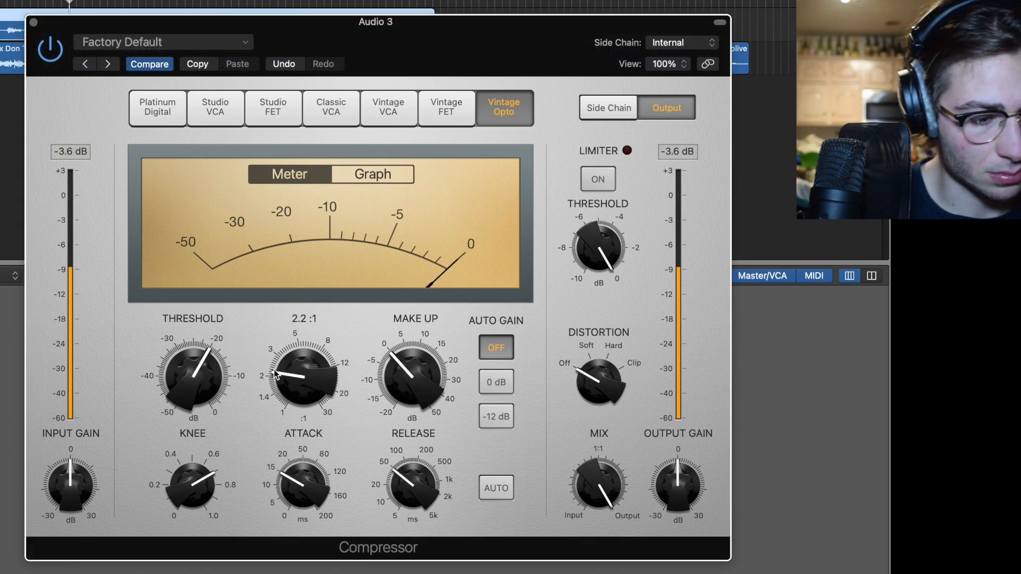
Step: Set the Vintage Opto compressor's ratio to about 3:1 and lower its threshold to about -24 dB, and raise its attack
{"action": "left_click_drag", "start_coordinate": [275, 379], "coordinate": [275, 356]}
{"action": "left_click_drag", "start_coordinate": [189, 358], "coordinate": [171, 422]}
{"action": "left_click_drag", "start_coordinate": [298, 469], "coordinate": [279, 330]}
{"action": "left_click", "coordinate": [16, 30]}
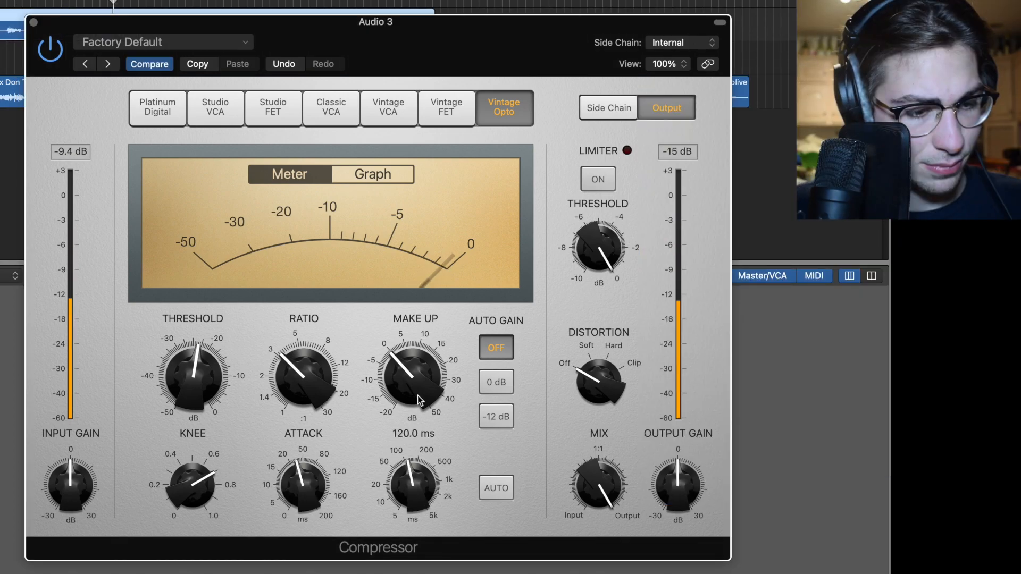
Step: Set the Vintage Opto compressor's release to 48 ms and attack to 15 ms, with distortion at about Hard
{"action": "left_click_drag", "start_coordinate": [420, 400], "coordinate": [417, 419]}
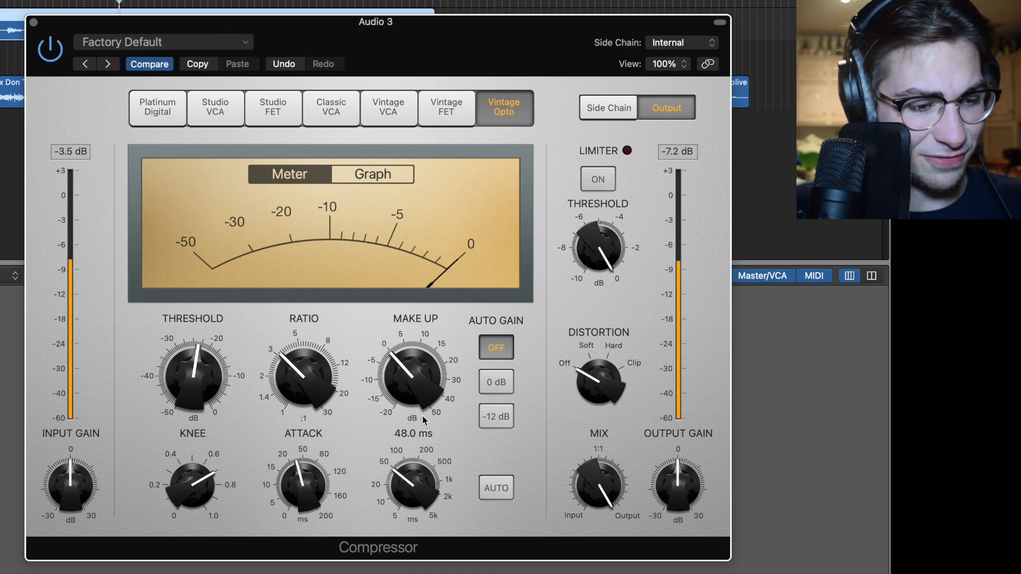
{"action": "left_click_drag", "start_coordinate": [319, 480], "coordinate": [314, 512]}
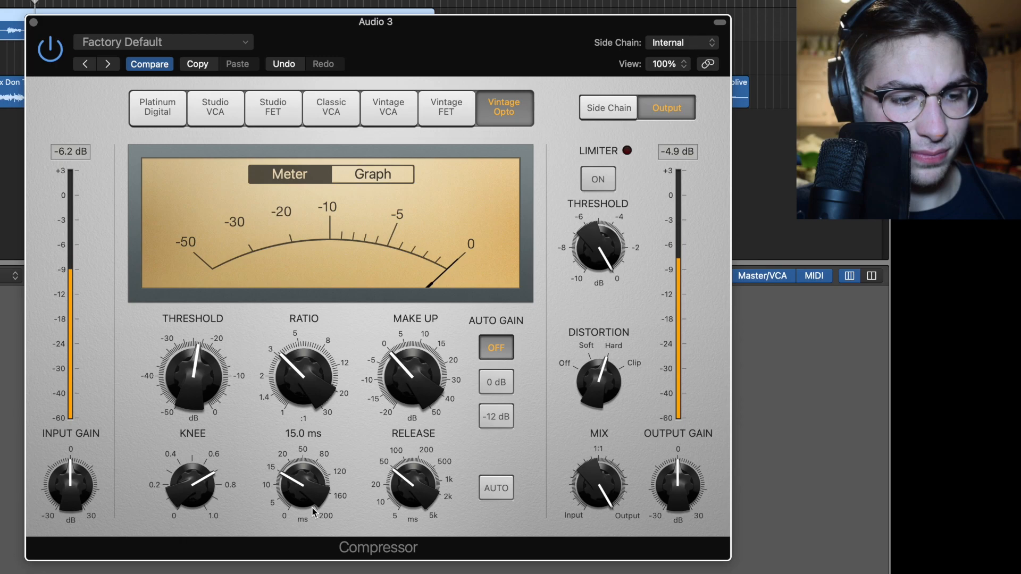
{"action": "mouse_move", "coordinate": [417, 504]}
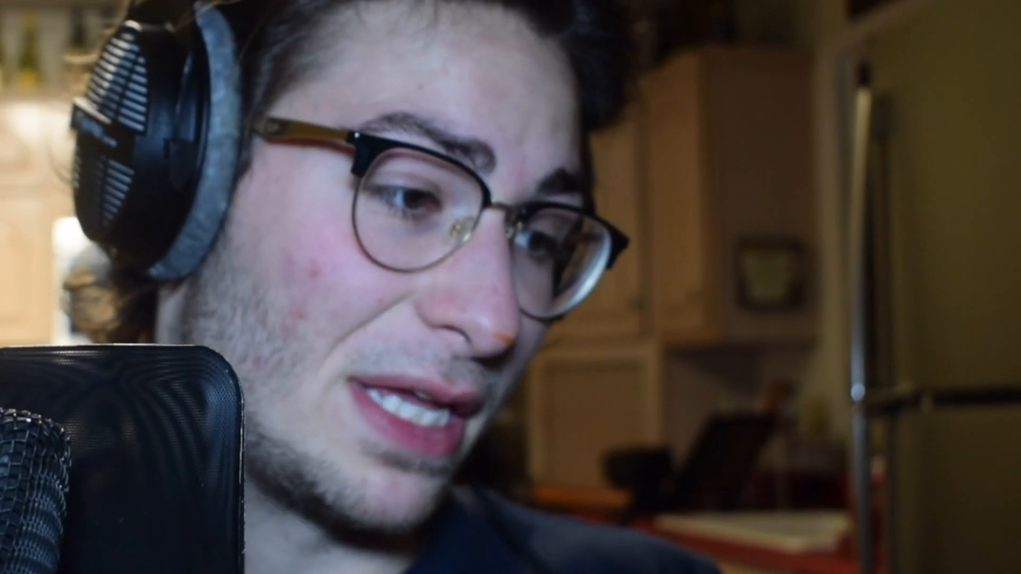
Step: Insert a third mono Channel EQ at the end of the effects chain on Audio 3
{"action": "left_click", "coordinate": [116, 352]}
{"action": "mouse_move", "coordinate": [153, 499]}
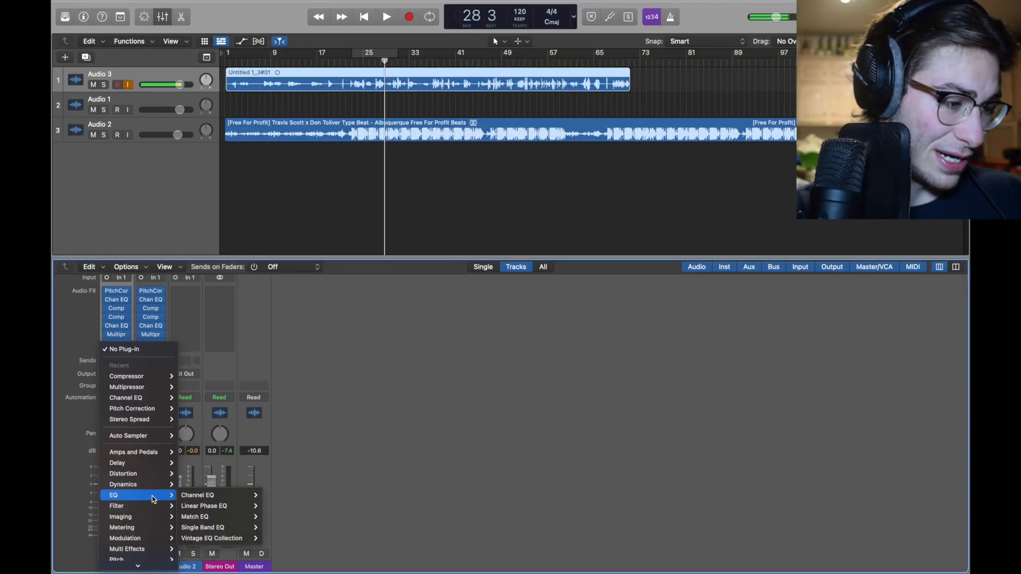
{"action": "mouse_move", "coordinate": [202, 495]}
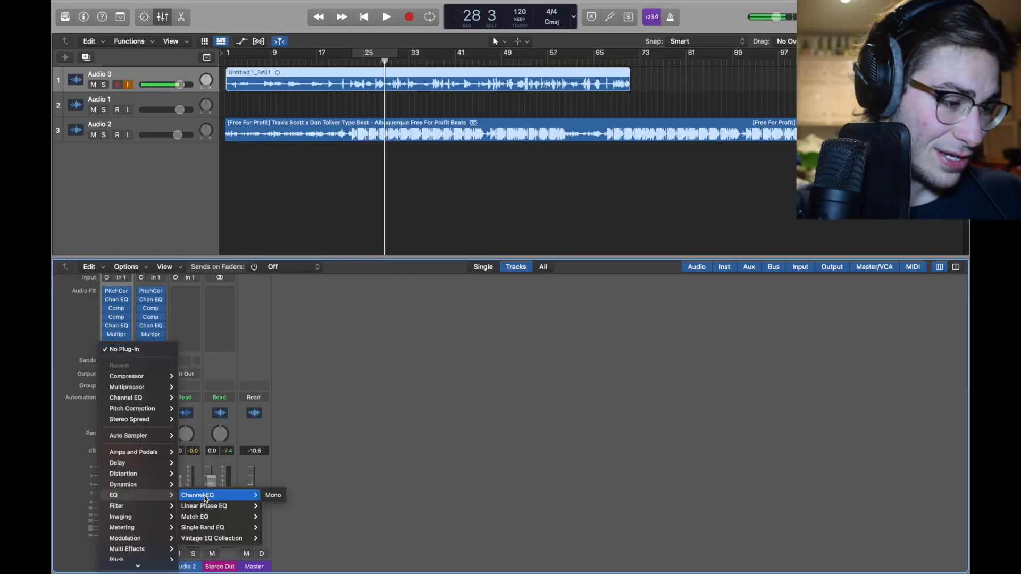
{"action": "left_click", "coordinate": [271, 495]}
{"action": "left_click_drag", "start_coordinate": [584, 141], "coordinate": [574, 183]}
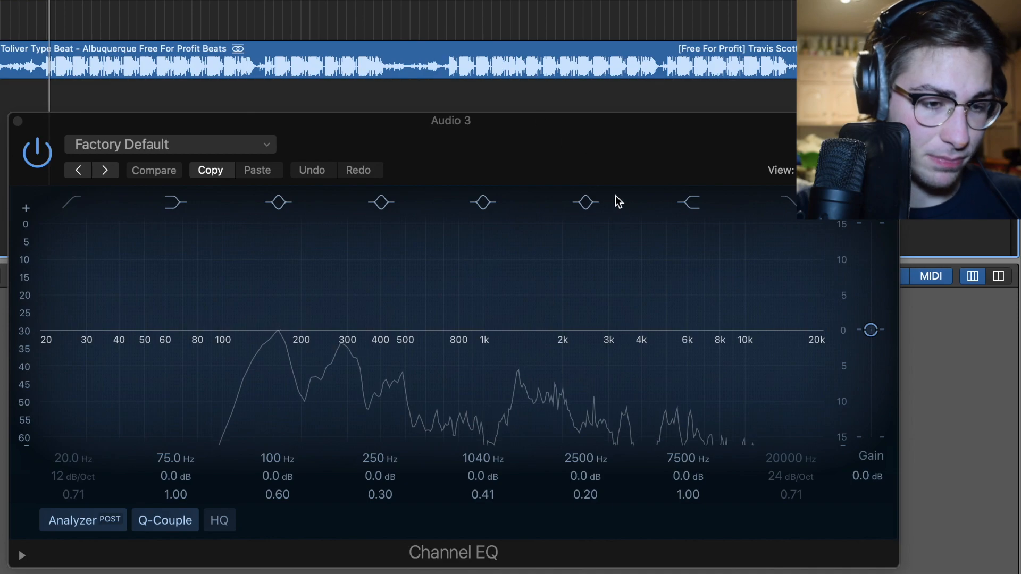
Step: Boost the third EQ around 4 kHz, dip it slightly around 200 Hz, and move its high shelf up in frequency with a cut
{"action": "left_click_drag", "start_coordinate": [588, 332], "coordinate": [641, 294]}
{"action": "left_click_drag", "start_coordinate": [327, 330], "coordinate": [302, 336]}
{"action": "left_click_drag", "start_coordinate": [713, 329], "coordinate": [791, 357]}
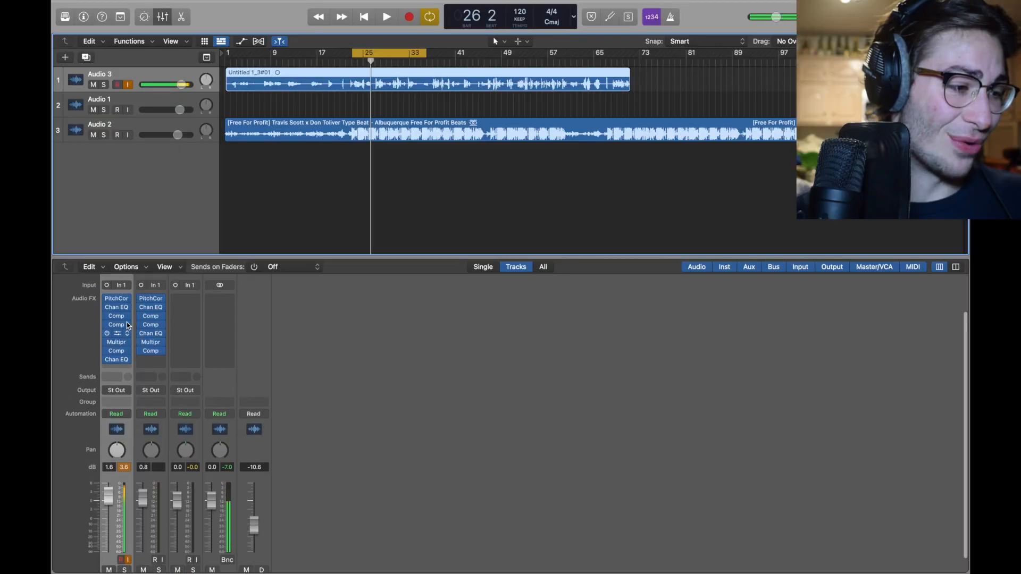
Step: Add a send from Audio 3 to Bus 1
{"action": "left_click", "coordinate": [109, 412]}
{"action": "mouse_move", "coordinate": [123, 427]}
{"action": "left_click", "coordinate": [223, 149]}
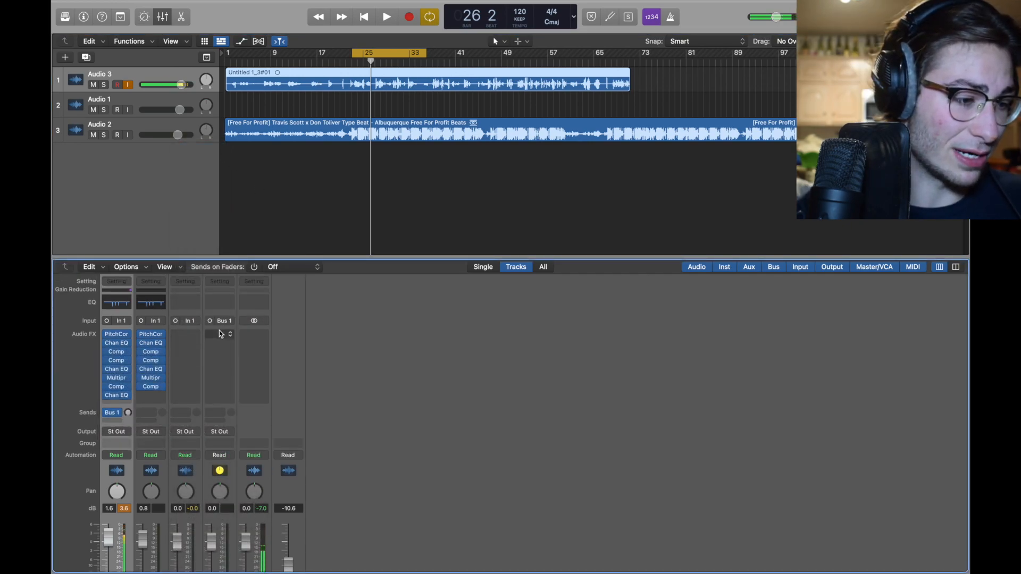
Step: Insert the Space Designer reverb as Mono->Stereo on the Bus 1 aux channel
{"action": "left_click", "coordinate": [221, 334]}
{"action": "mouse_move", "coordinate": [245, 525]}
{"action": "mouse_move", "coordinate": [311, 558]}
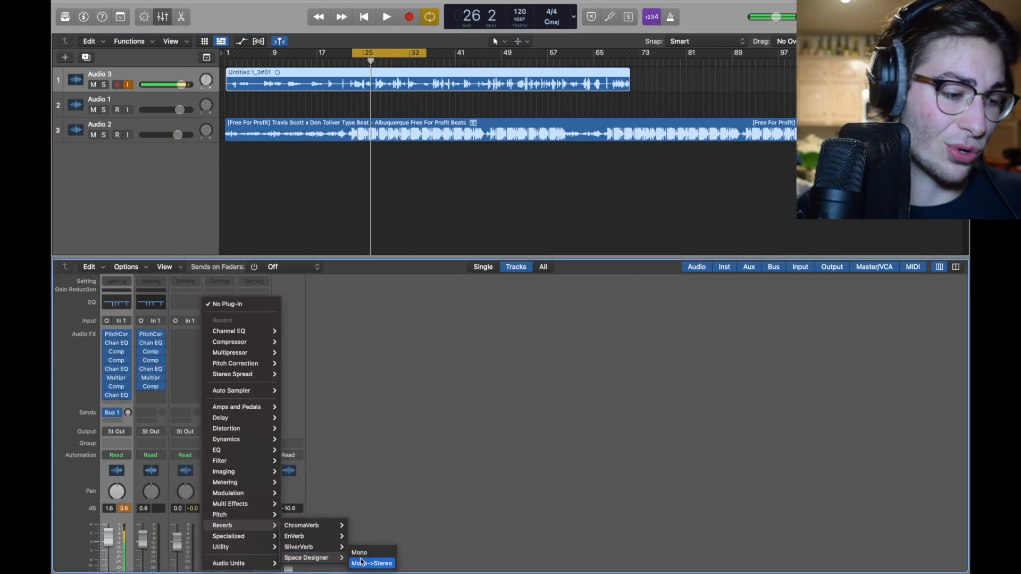
{"action": "left_click", "coordinate": [363, 563]}
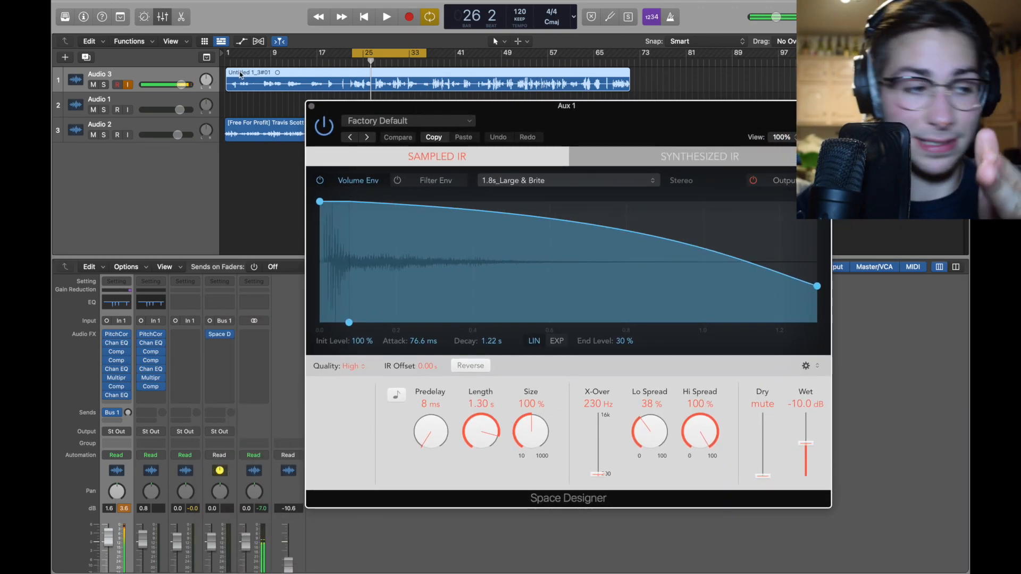
Step: Load the large-space plate preset 04.4s Big Choir Plate in Space Designer and lower its dry level
{"action": "left_click", "coordinate": [409, 122]}
{"action": "mouse_move", "coordinate": [412, 332]}
{"action": "mouse_move", "coordinate": [585, 355]}
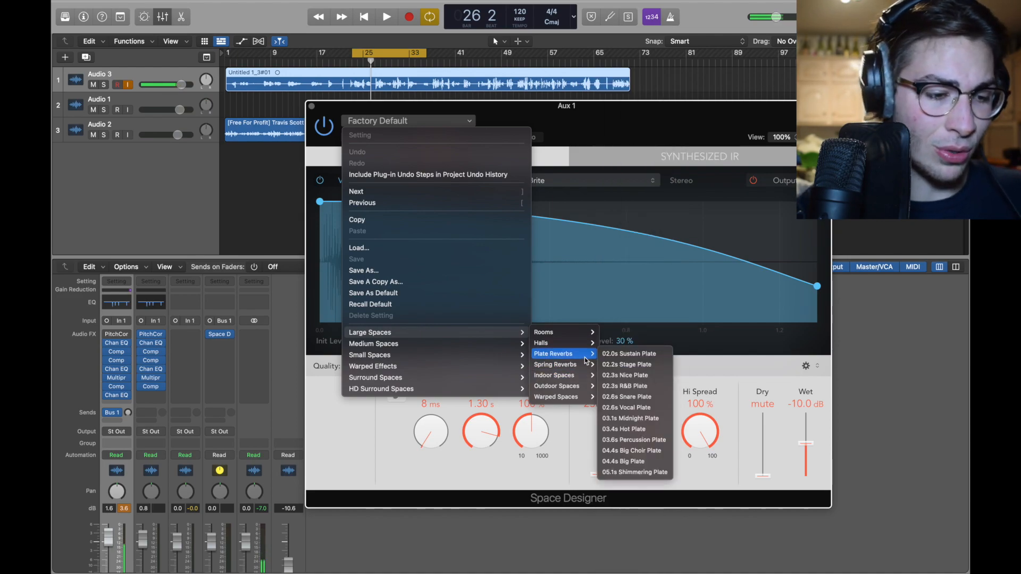
{"action": "left_click", "coordinate": [639, 451]}
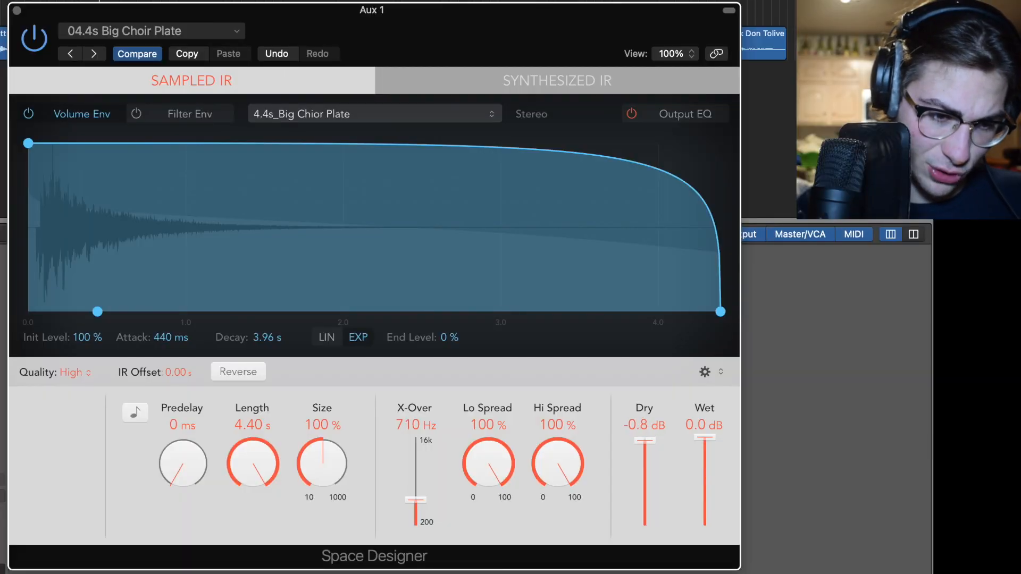
{"action": "left_click_drag", "start_coordinate": [644, 440], "coordinate": [693, 488]}
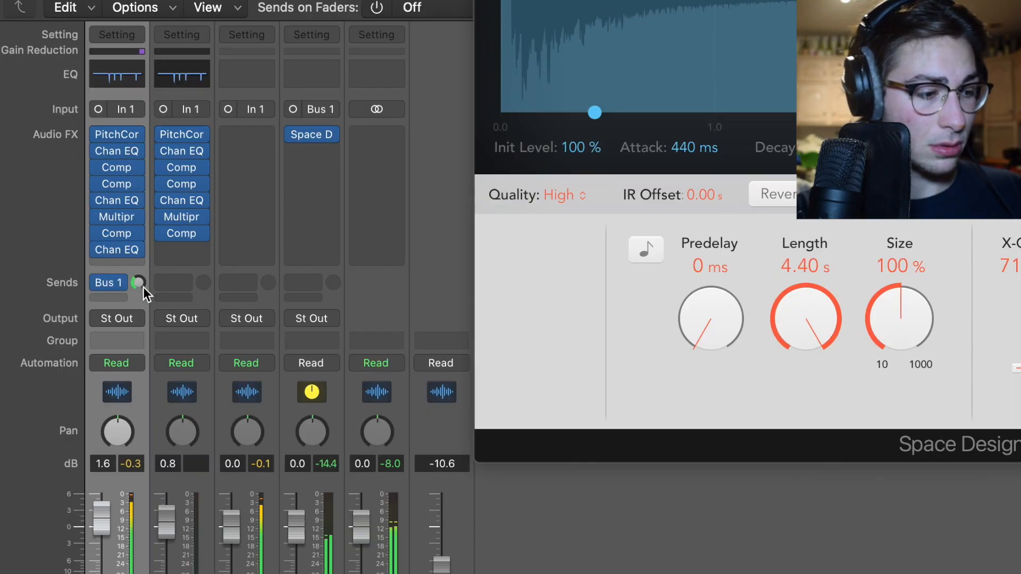
Step: Raise Audio 3's send level to Bus 1 and lower the Audio 3 track volume to about -2.7 dB
{"action": "left_click_drag", "start_coordinate": [141, 286], "coordinate": [140, 265]}
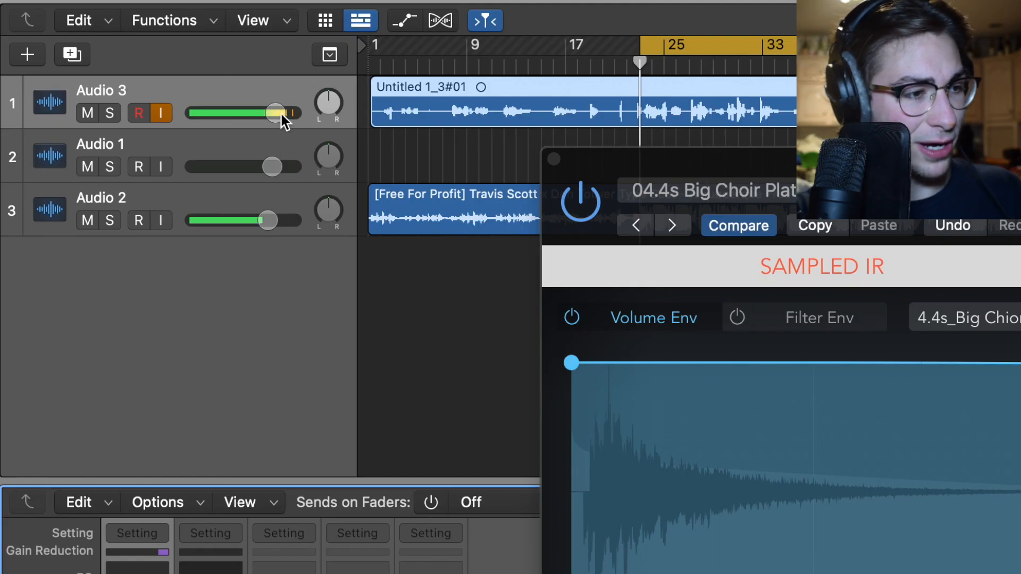
{"action": "left_click_drag", "start_coordinate": [280, 112], "coordinate": [251, 112]}
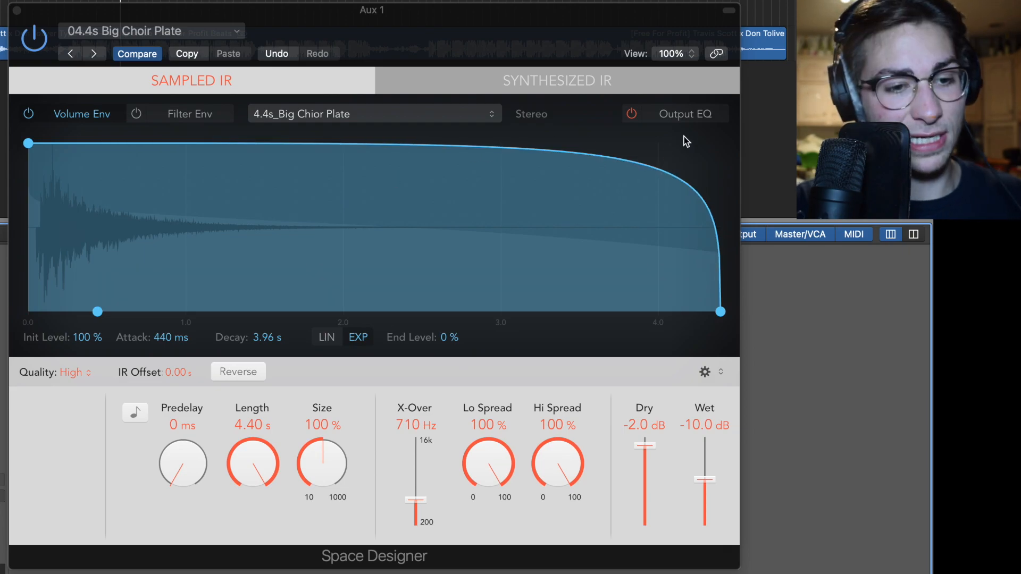
Step: In Space Designer's output EQ, cut the high shelf around 5000 Hz and the low shelf around 200 Hz
{"action": "left_click", "coordinate": [693, 116]}
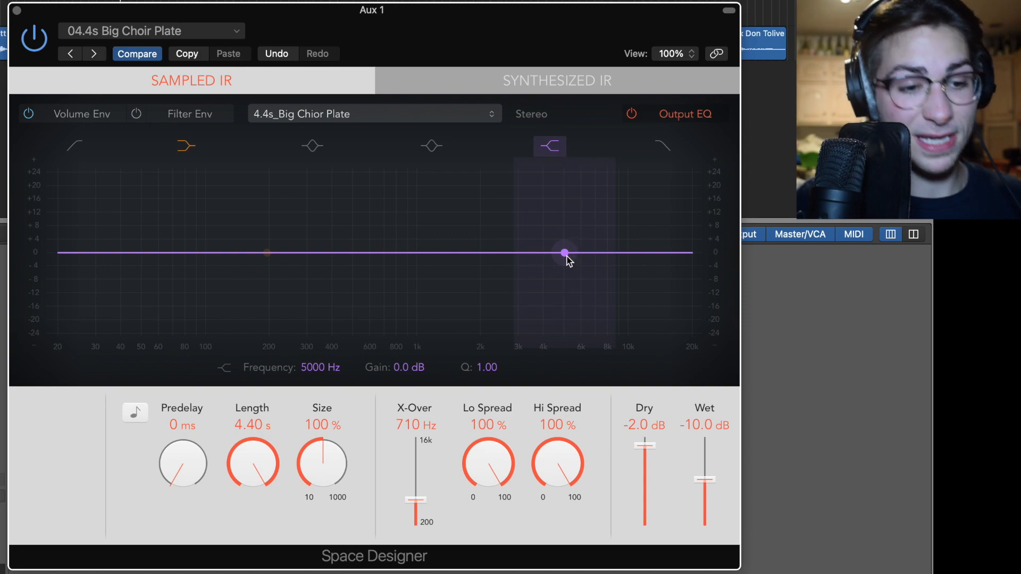
{"action": "left_click_drag", "start_coordinate": [567, 260], "coordinate": [559, 310]}
{"action": "left_click_drag", "start_coordinate": [267, 253], "coordinate": [137, 460]}
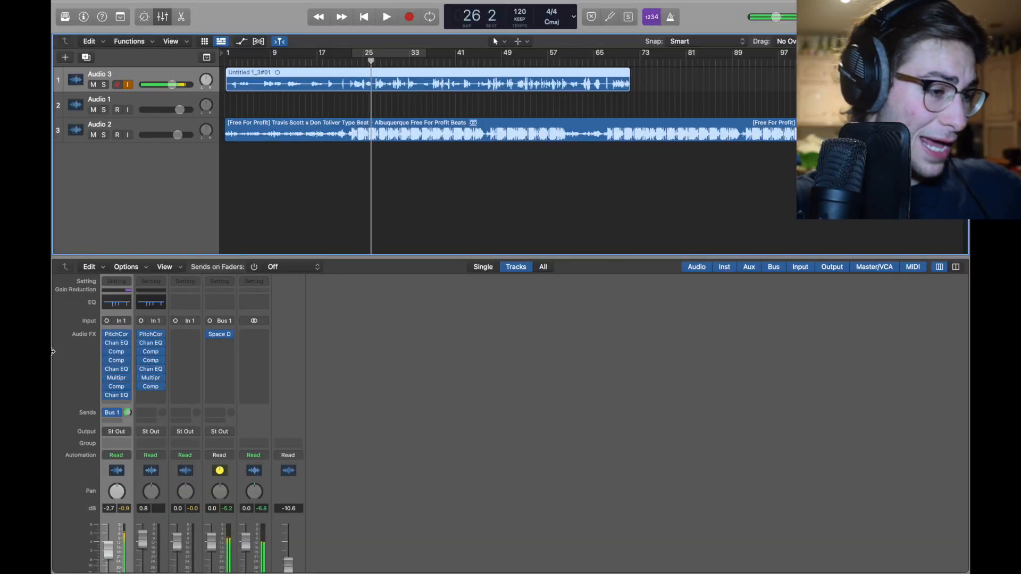
Step: Insert a Tape Delay on Audio 3 after its last Channel EQ
{"action": "left_click", "coordinate": [116, 404]}
{"action": "mouse_move", "coordinate": [135, 483]}
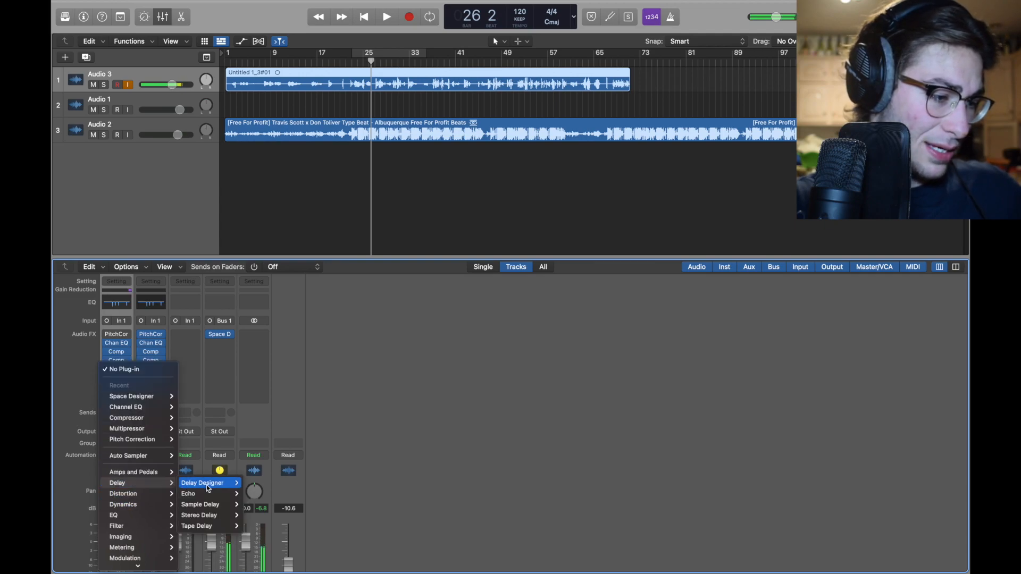
{"action": "left_click", "coordinate": [255, 526]}
Step: Set the Tape Delay's wet level to 12% and its feedback to 16%
{"action": "left_click_drag", "start_coordinate": [701, 404], "coordinate": [700, 409]}
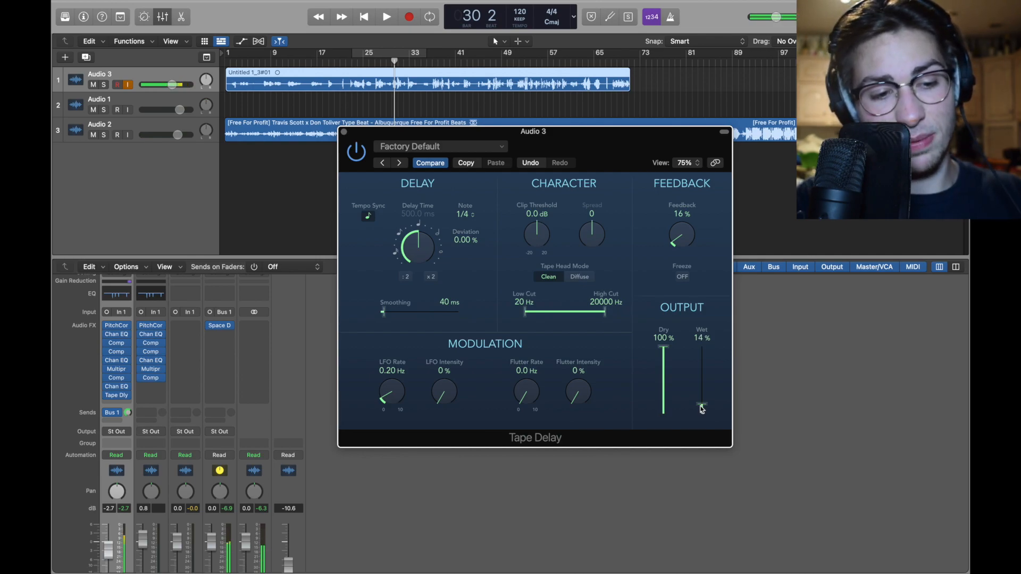
{"action": "left_click_drag", "start_coordinate": [702, 408], "coordinate": [701, 411]}
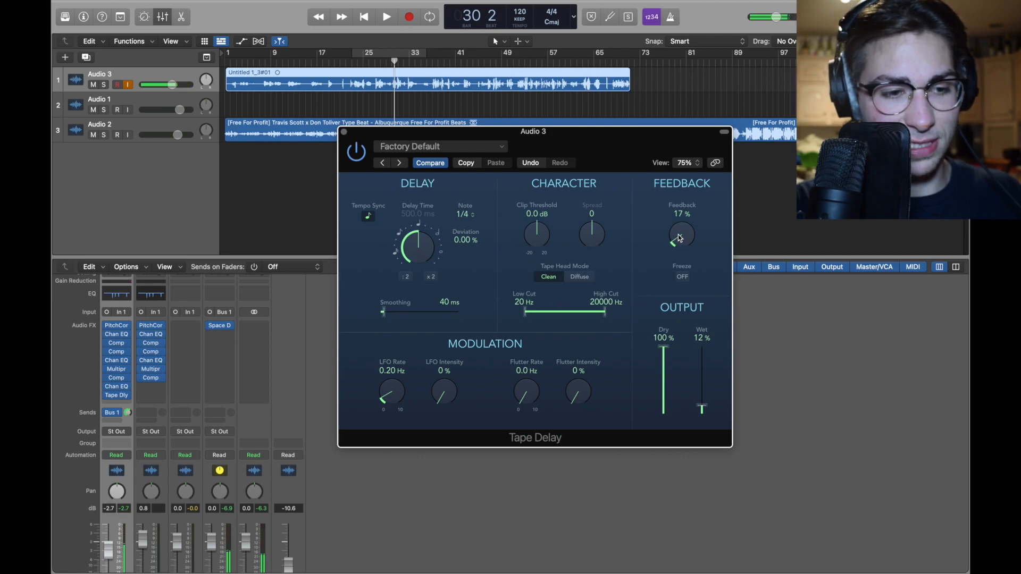
{"action": "left_click_drag", "start_coordinate": [680, 238], "coordinate": [683, 238]}
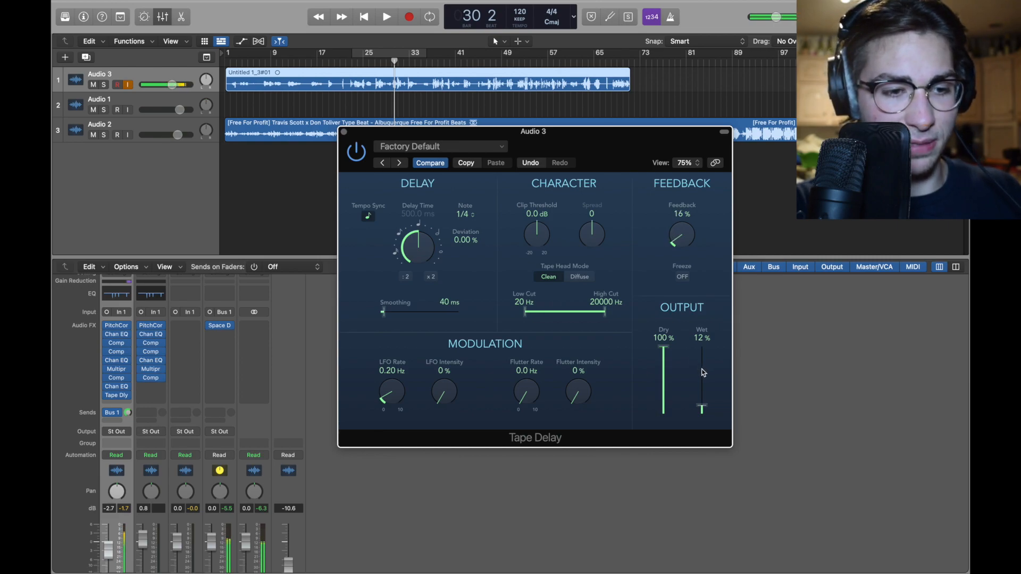
Step: Set the Tape Delay's low cut to 220 Hz, high cut to 5000 Hz and wet level to 20%, and play the mix
{"action": "left_click_drag", "start_coordinate": [605, 312], "coordinate": [556, 316]}
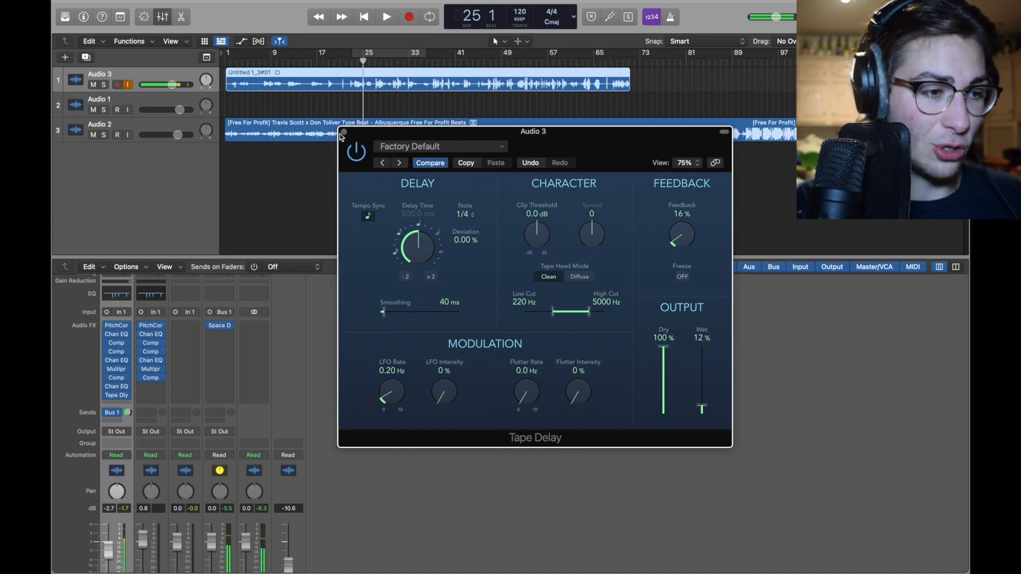
{"action": "left_click_drag", "start_coordinate": [703, 408], "coordinate": [702, 404]}
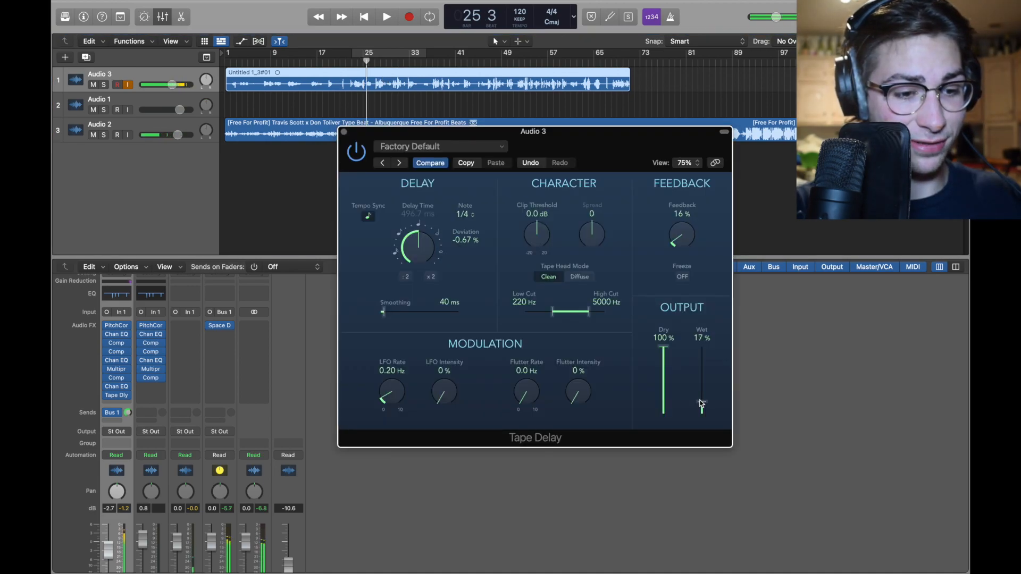
{"action": "key", "text": "space"}
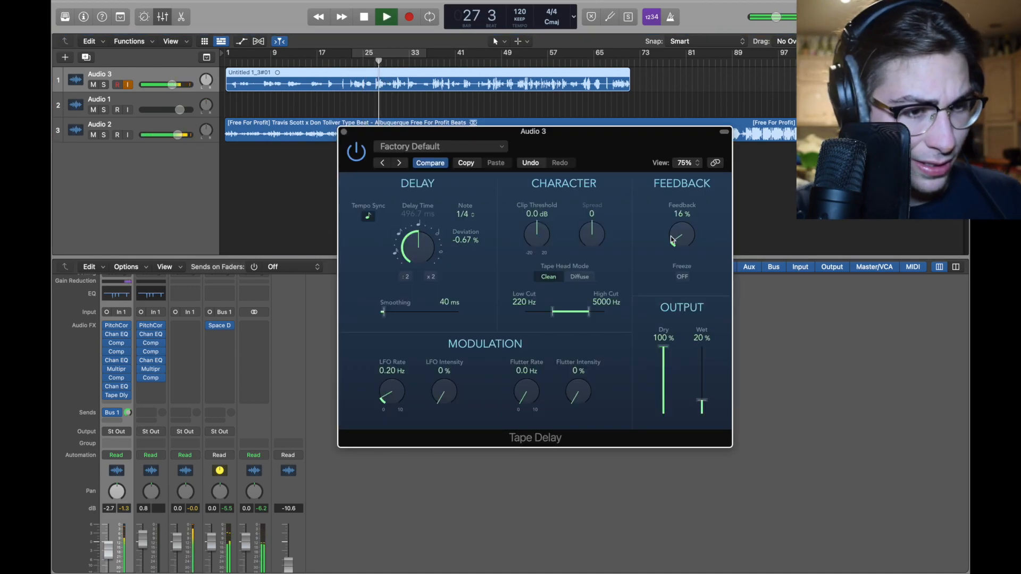